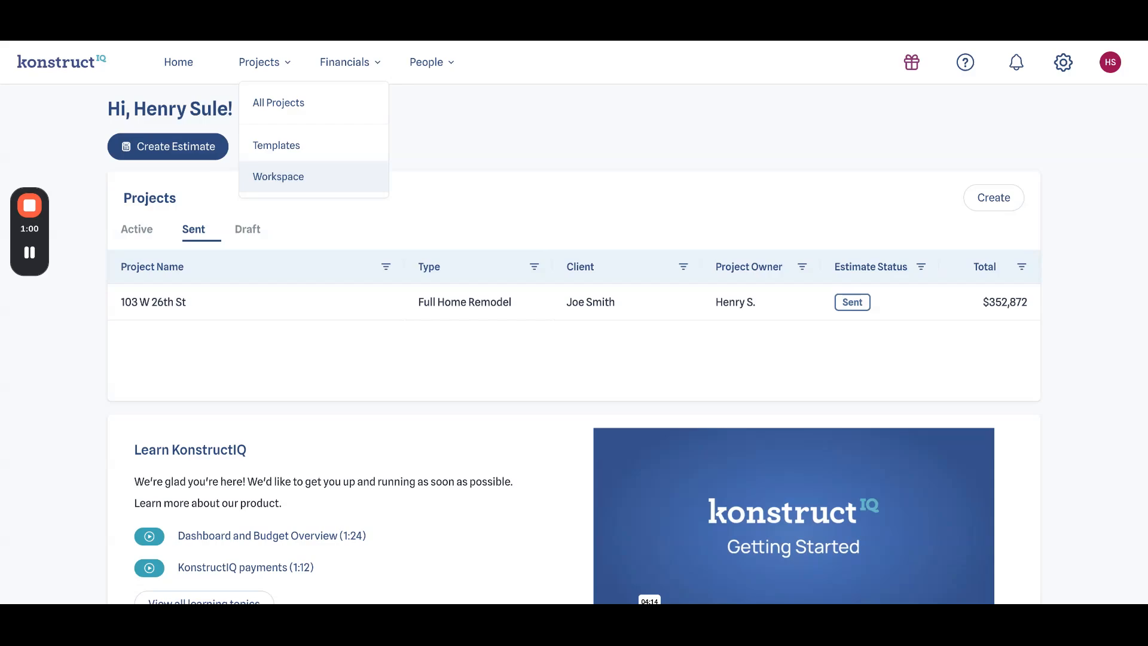
pyautogui.moveTo(356, 63)
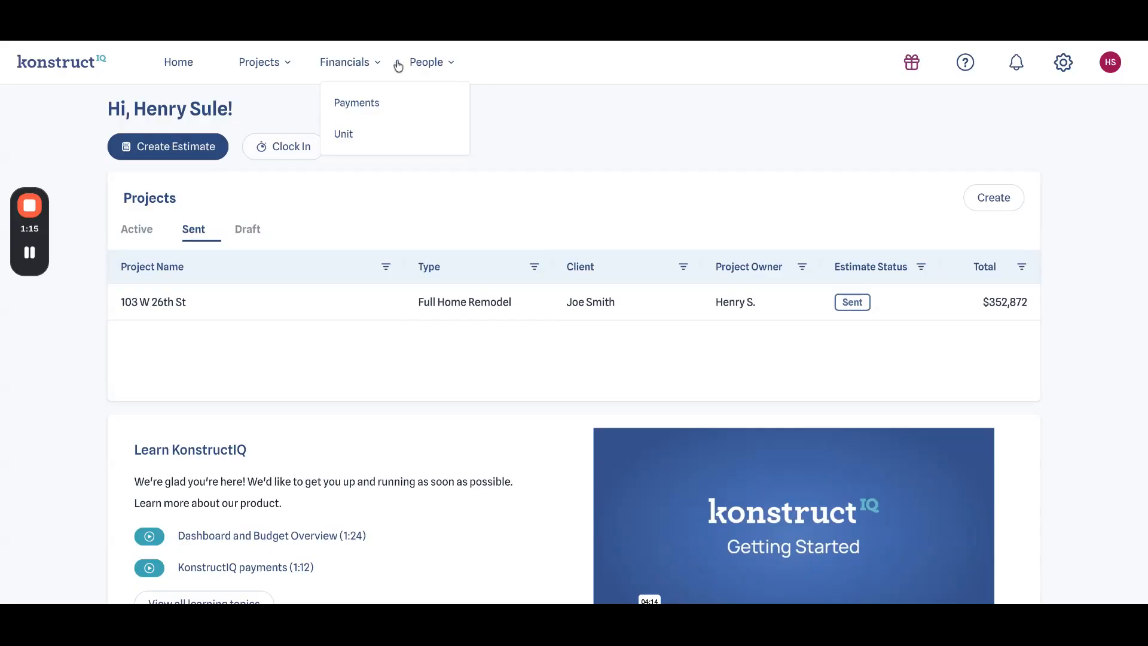
pyautogui.click(424, 63)
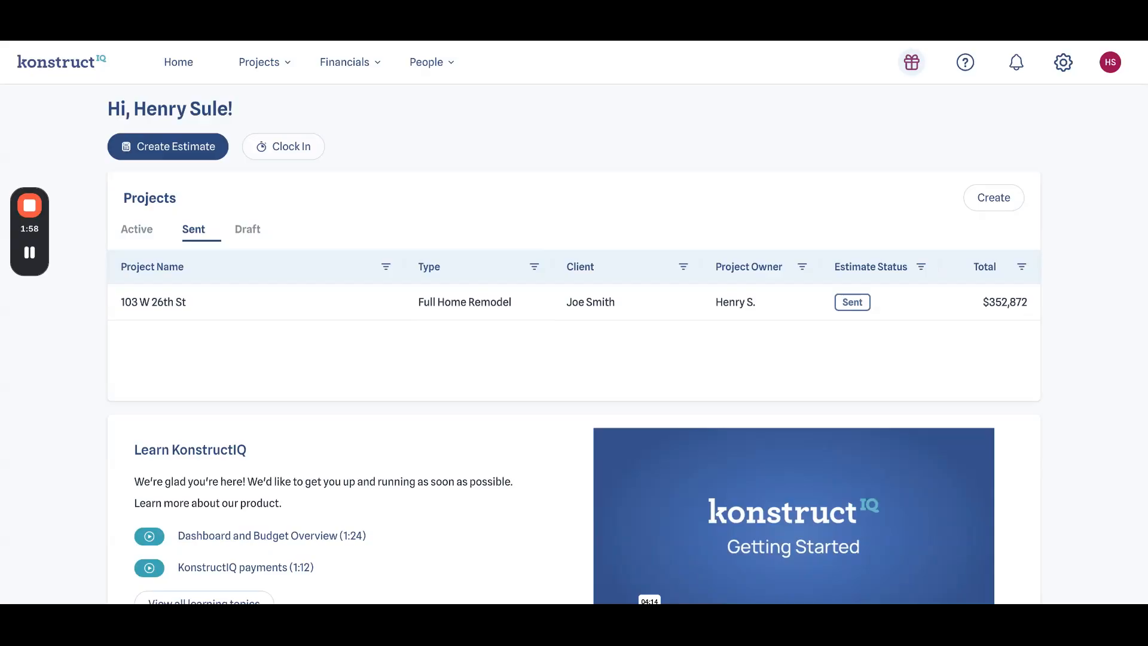
# Open the help center, look through its messages and home page, and close it
pyautogui.click(964, 63)
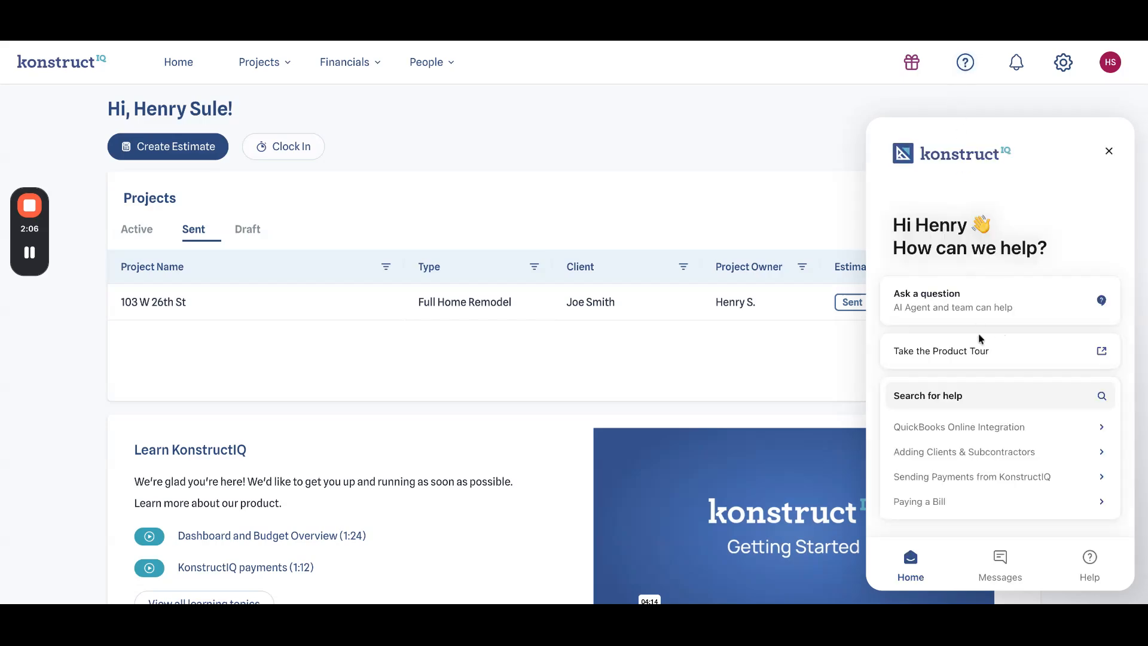
pyautogui.click(980, 567)
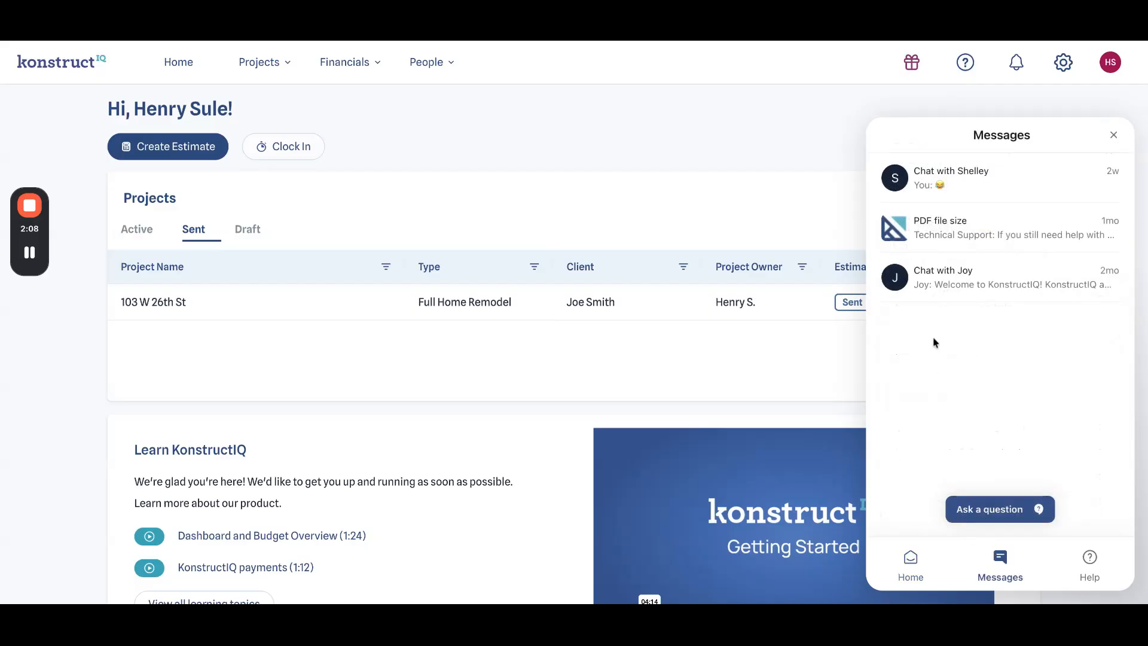
pyautogui.click(910, 563)
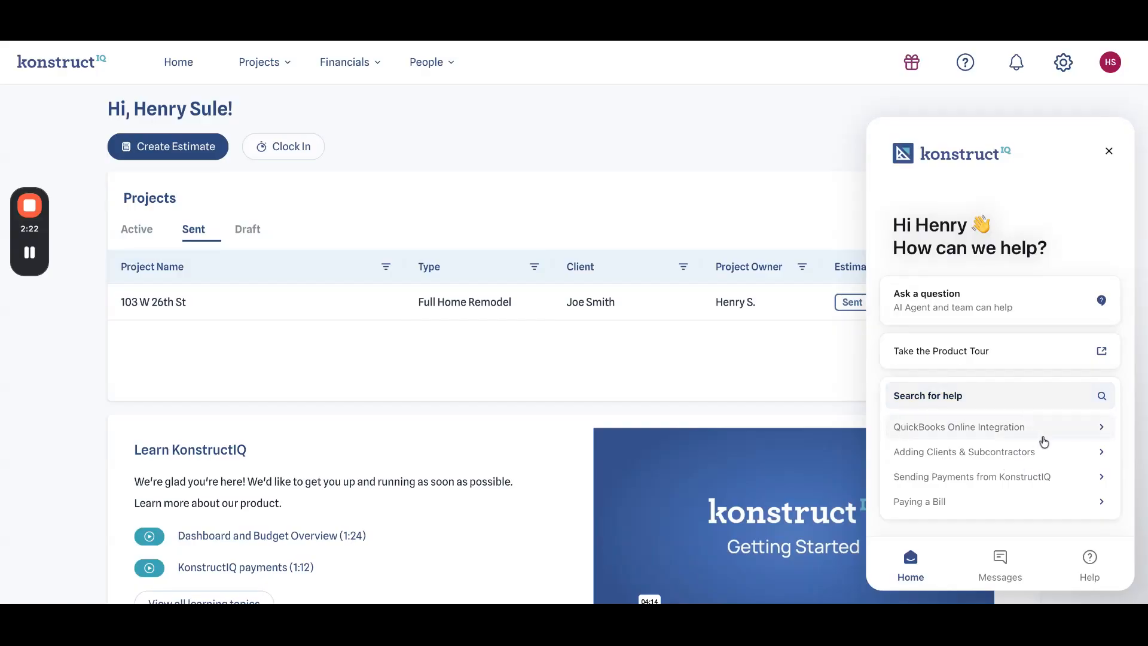
pyautogui.click(1109, 152)
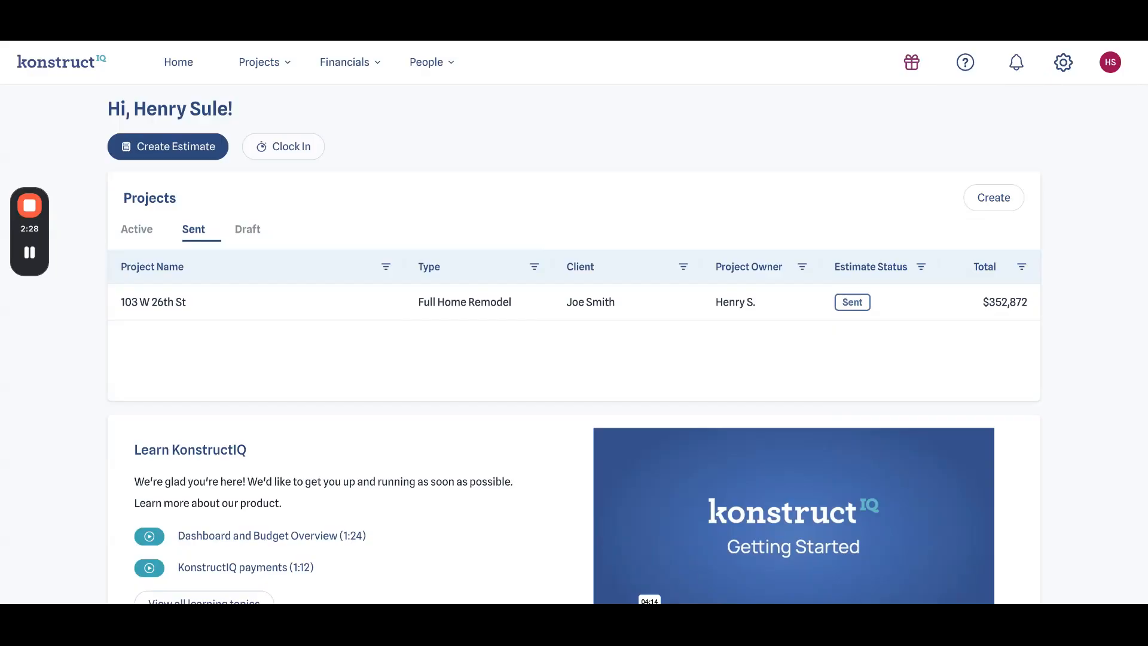
# Check the notifications list and open the notification preferences for in-app, email and SMS delivery
pyautogui.click(1016, 62)
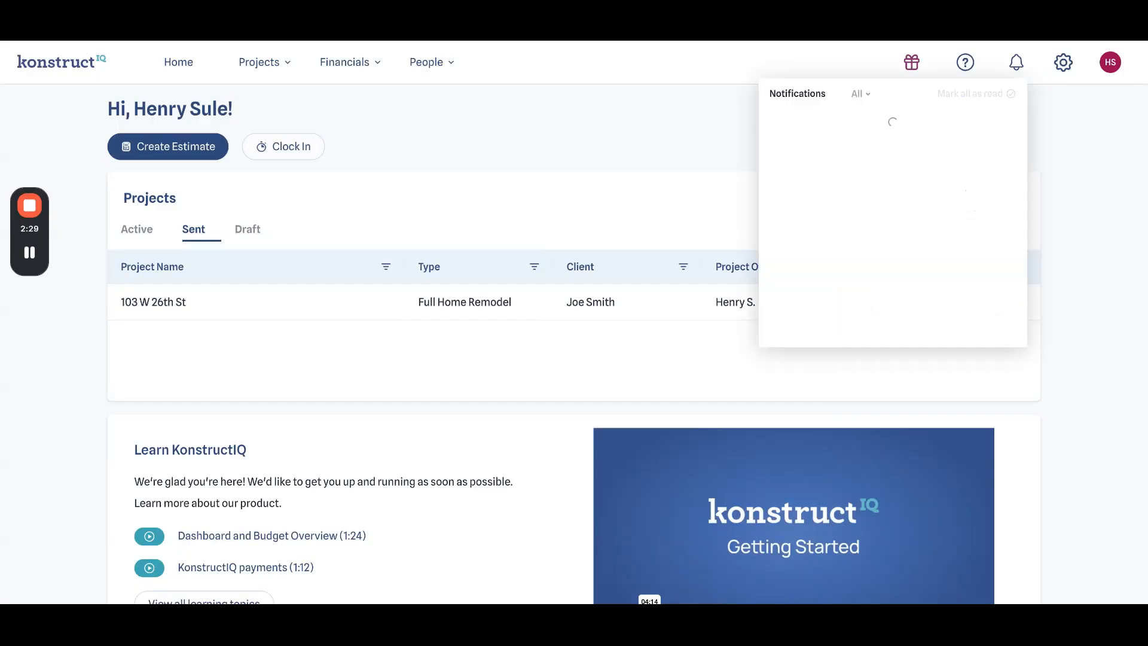
pyautogui.click(1045, 95)
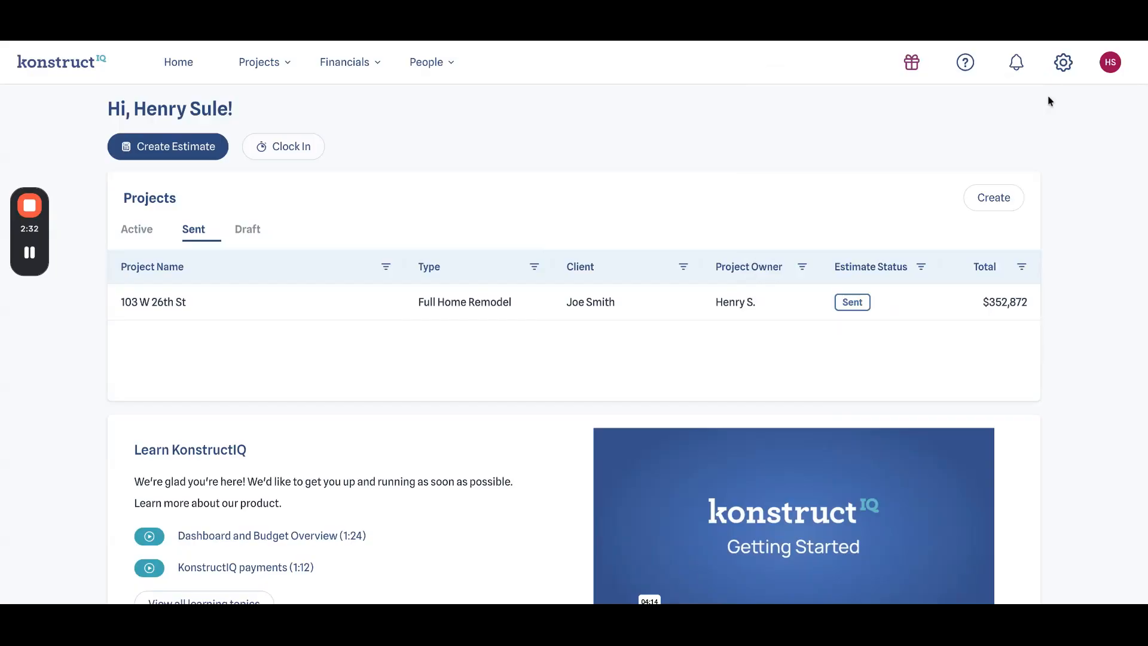
pyautogui.click(1110, 67)
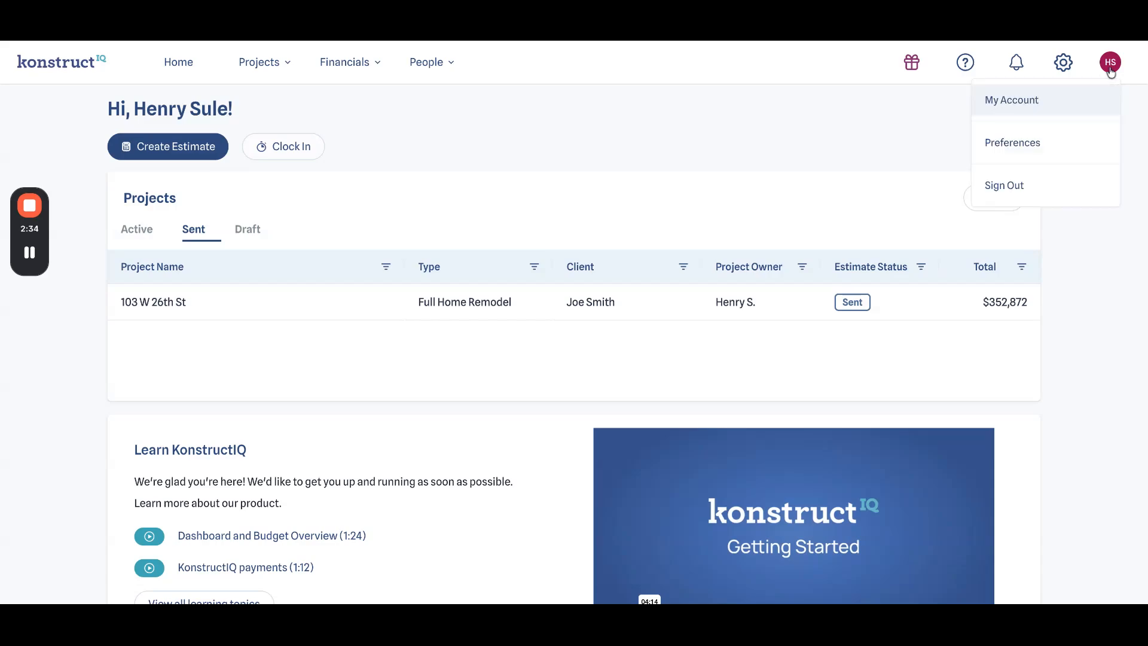
pyautogui.click(1070, 140)
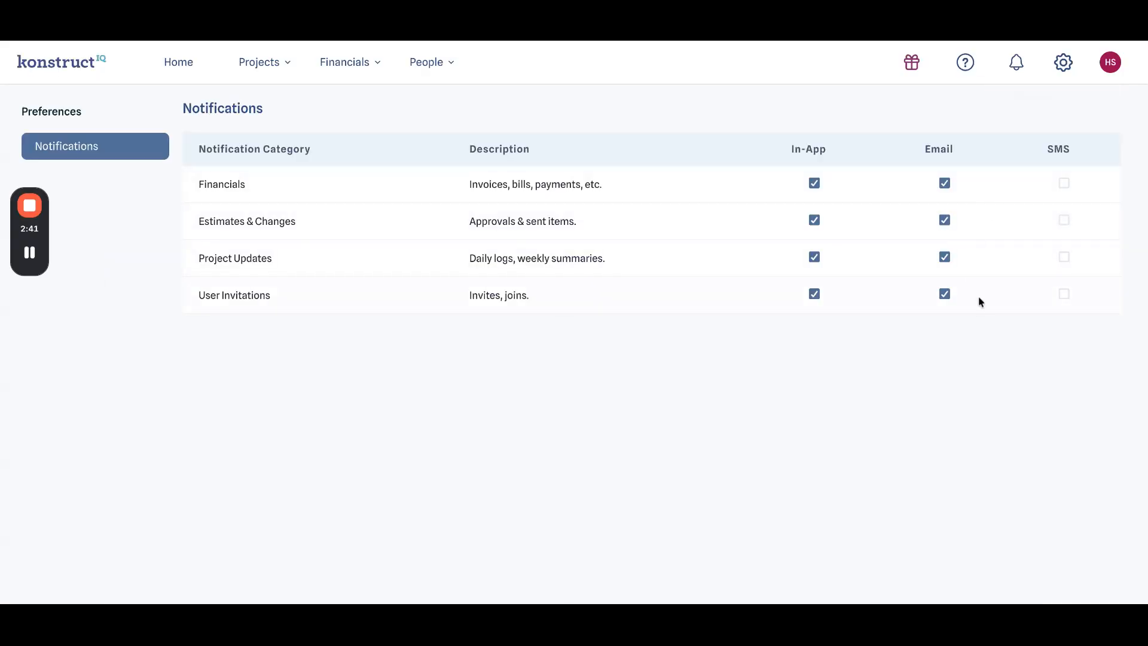
# Open the My Account page and review the profile details, password, phone, multi-factor authentication and signature sections
pyautogui.click(1111, 73)
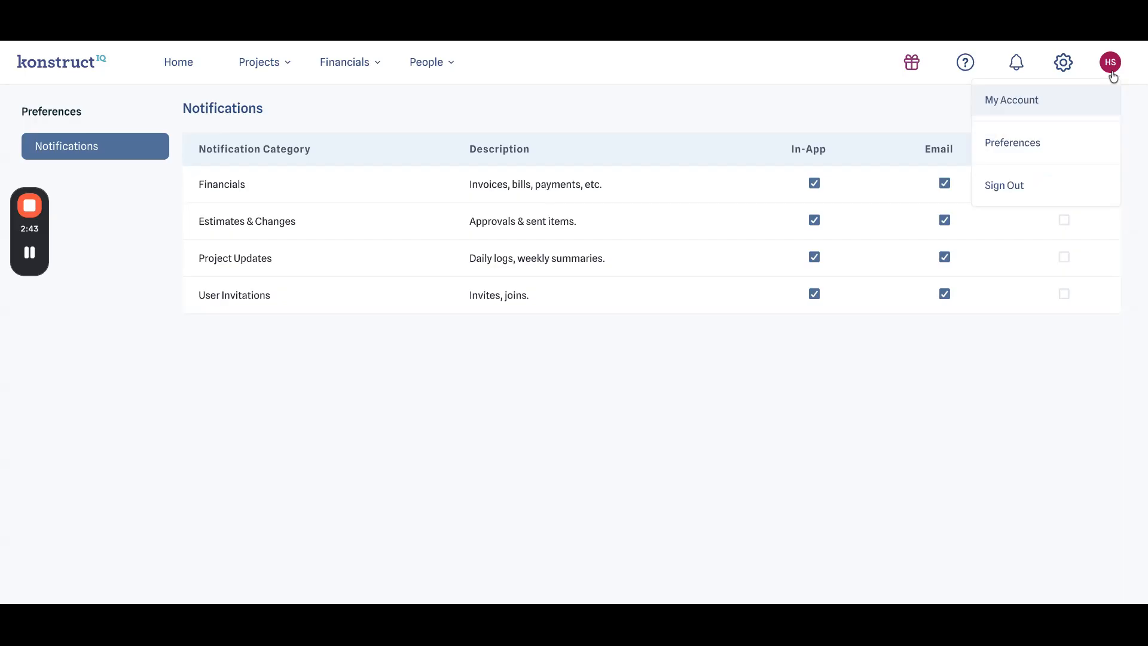
pyautogui.click(1057, 101)
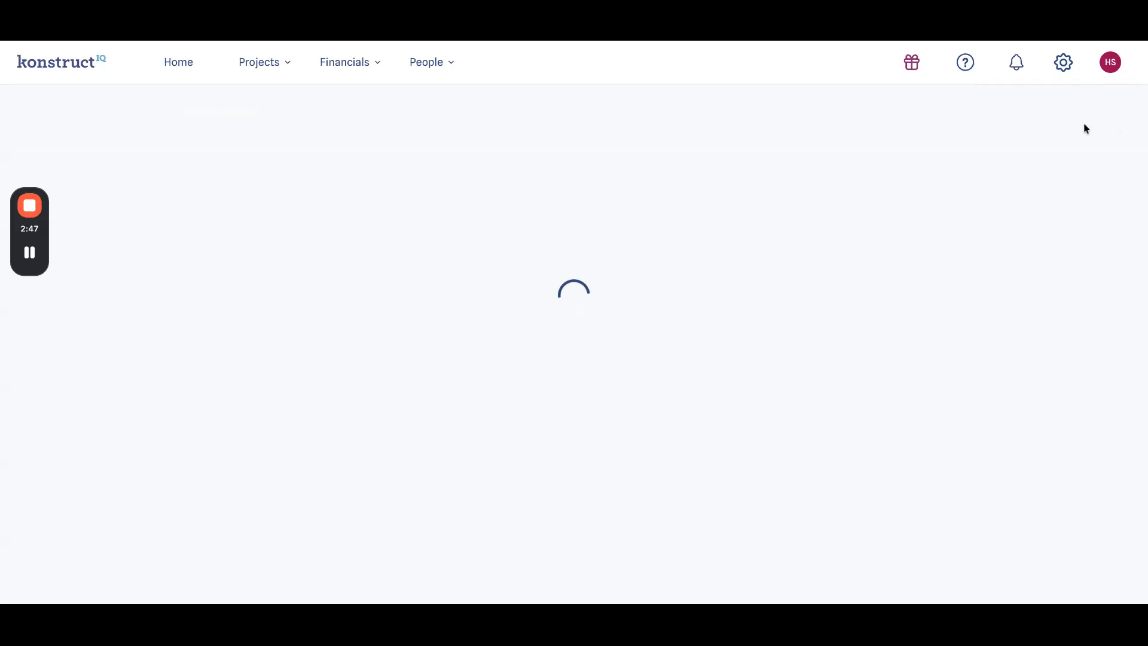
pyautogui.scroll(-3, 743, 386)
pyautogui.scroll(-1, 743, 382)
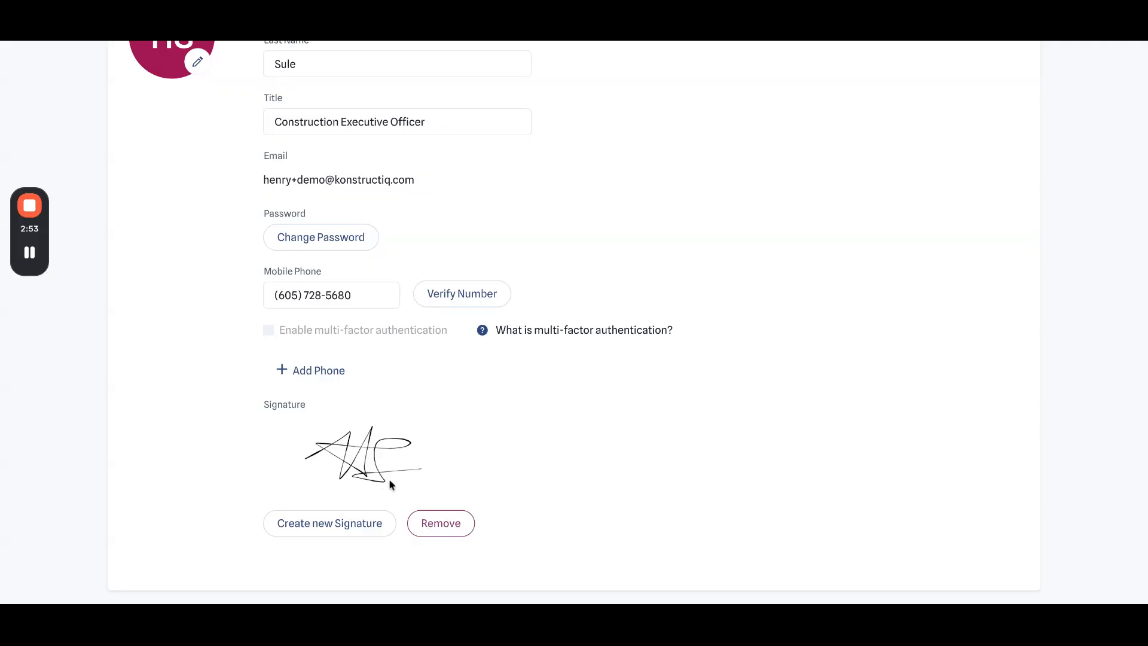
pyautogui.scroll(2, 397, 472)
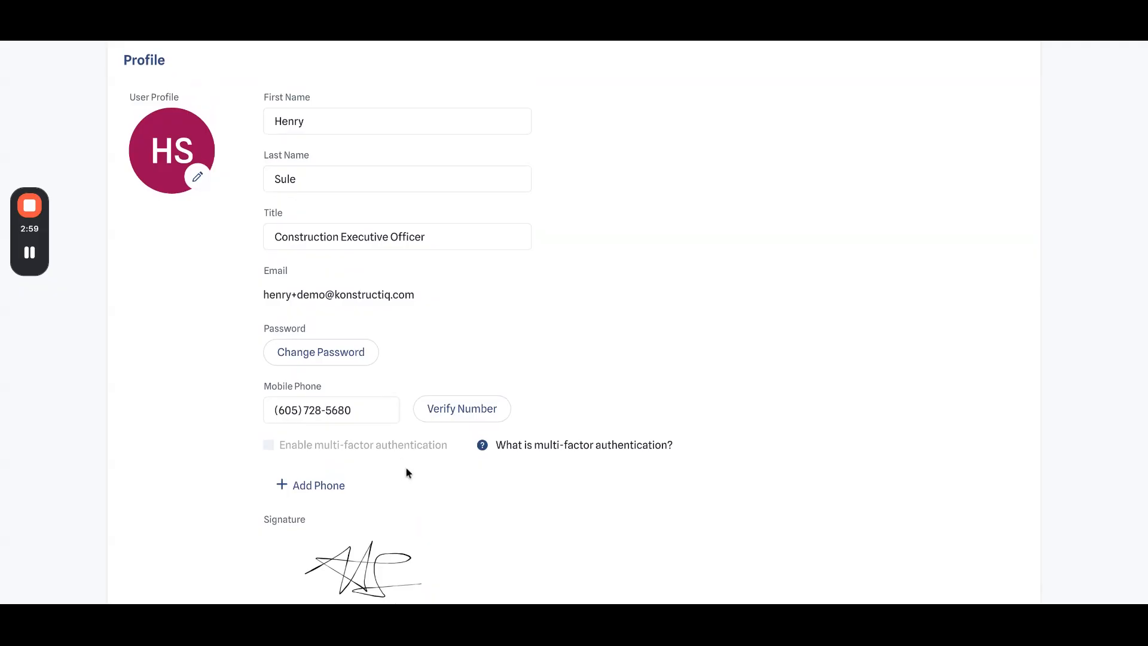
pyautogui.scroll(-1, 418, 470)
pyautogui.scroll(3, 428, 472)
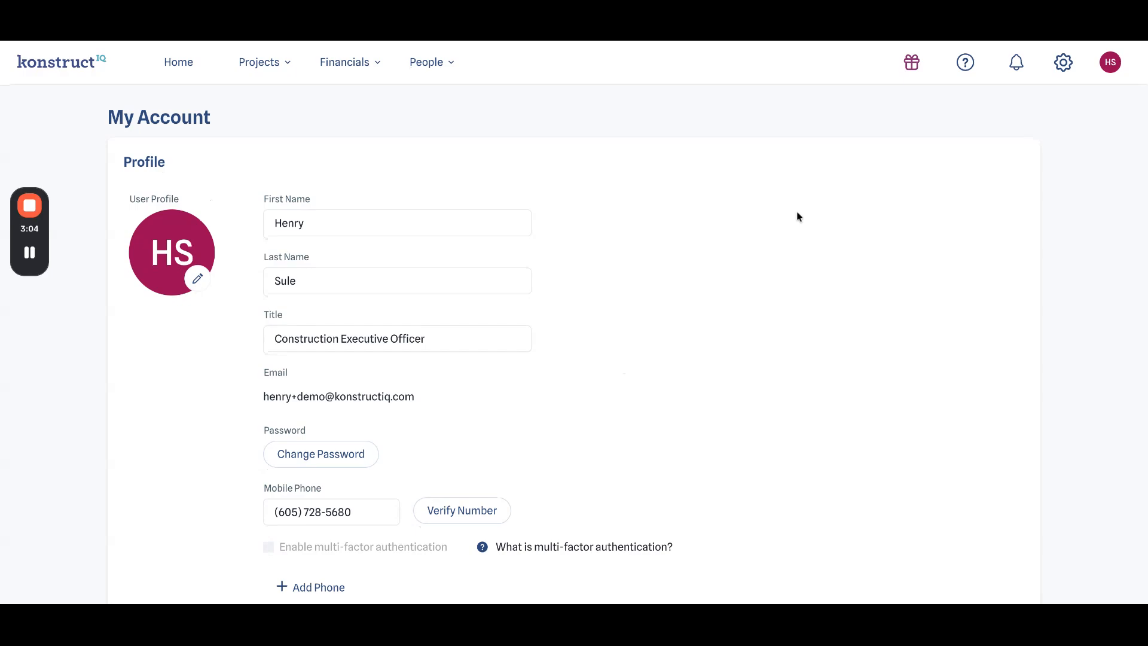
# Open the company settings and review the business information, mailing address and logo
pyautogui.click(1062, 67)
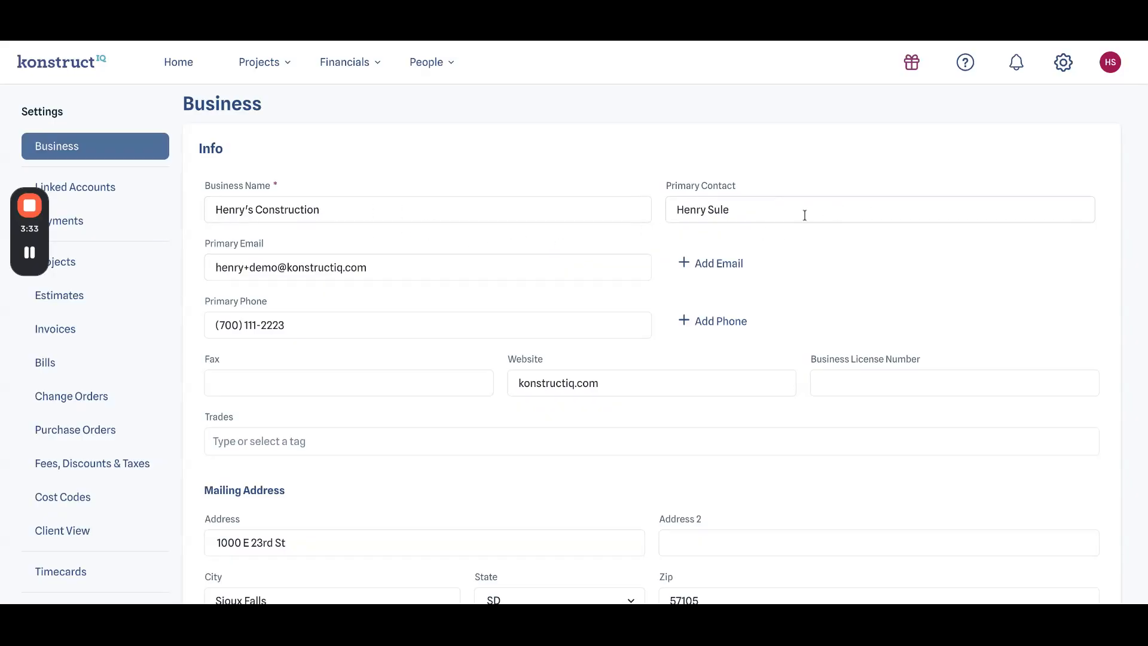
pyautogui.scroll(-2, 515, 323)
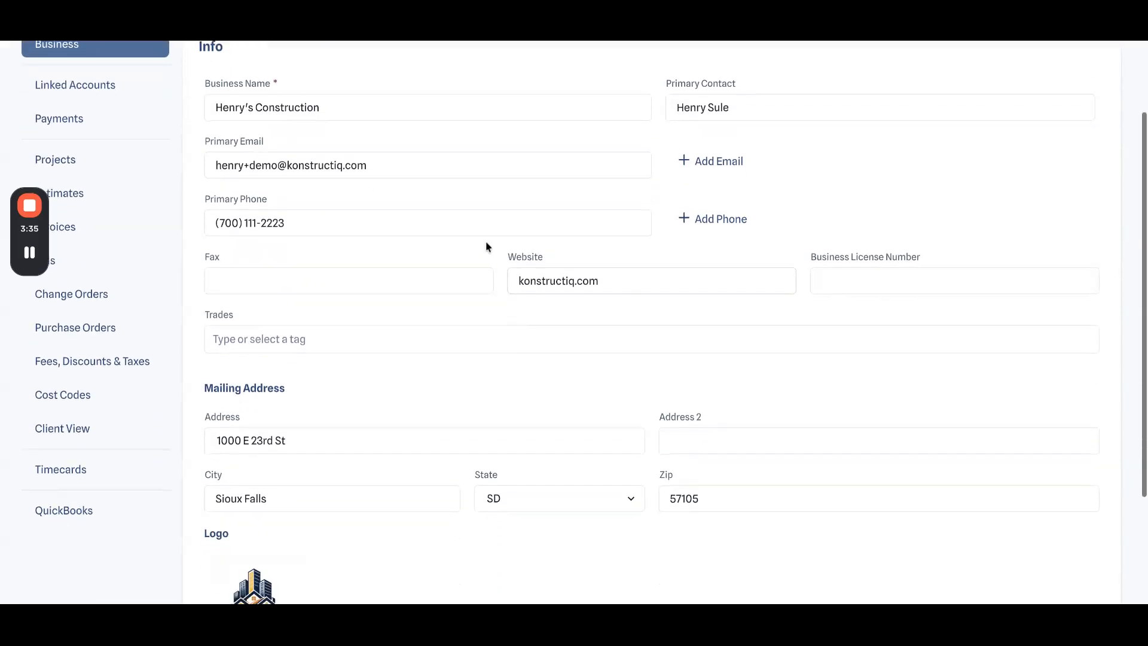
pyautogui.scroll(-1, 580, 266)
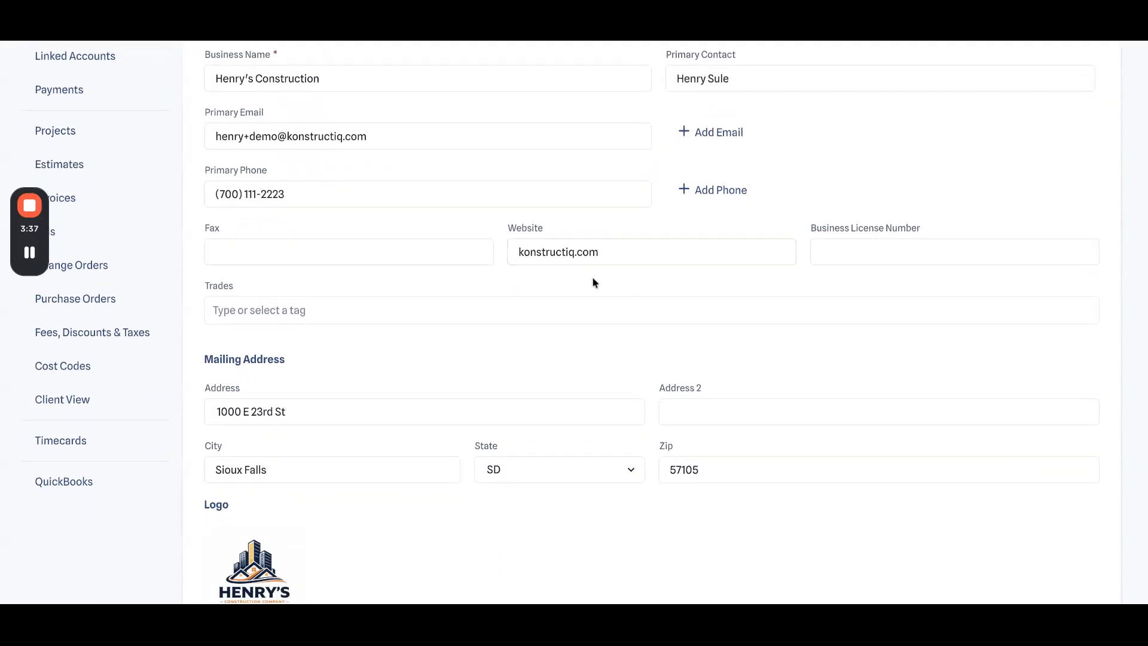
pyautogui.scroll(-3, 595, 282)
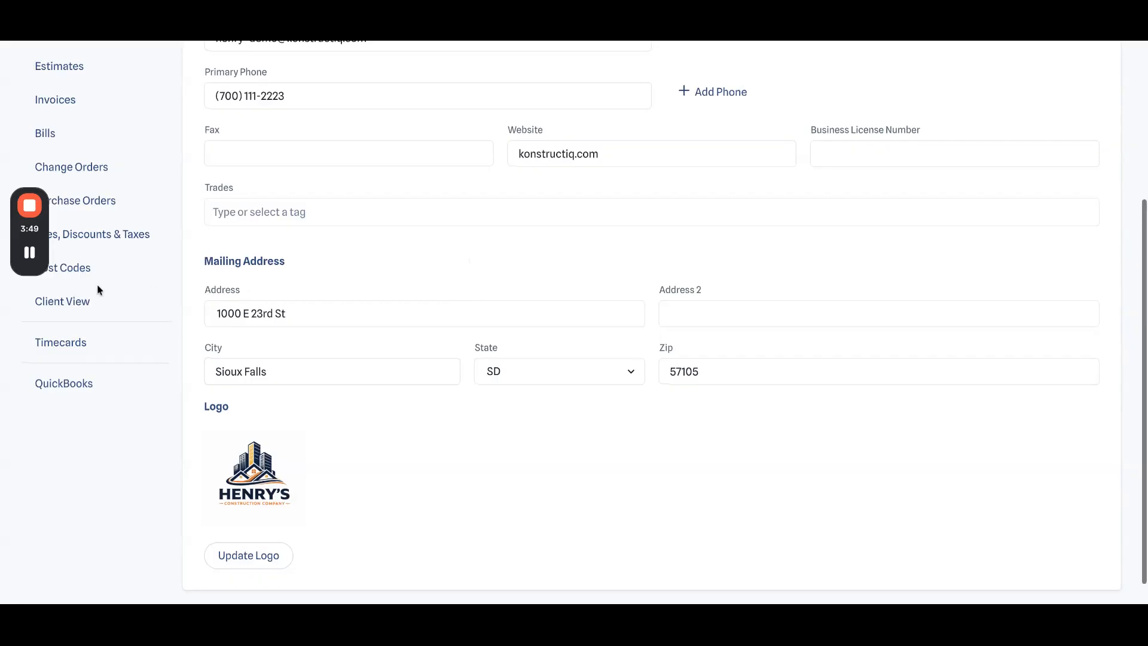
pyautogui.scroll(5, 97, 285)
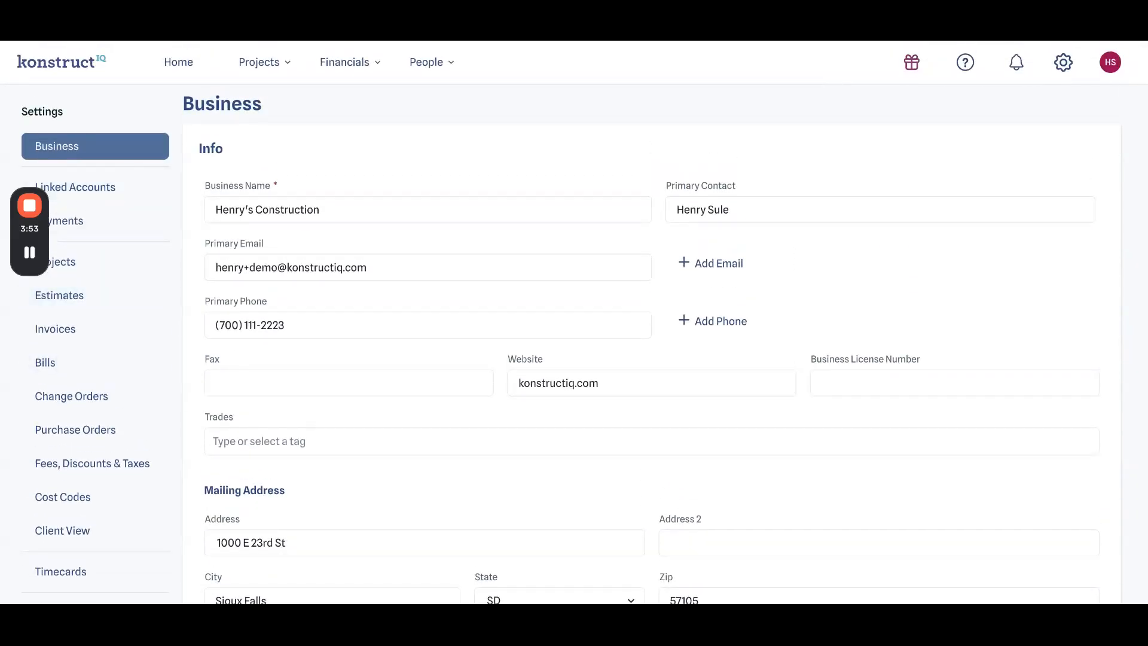
# Open the payment settings and review the enrollment and Home Owner Financing options
pyautogui.click(99, 220)
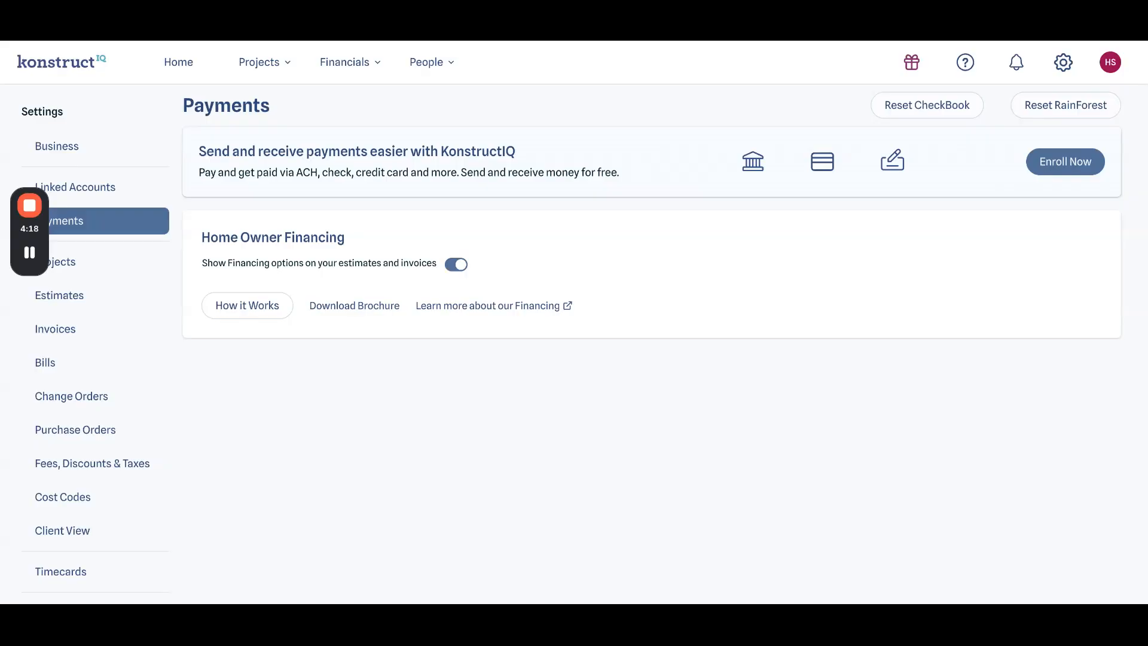
pyautogui.scroll(-1, 823, 277)
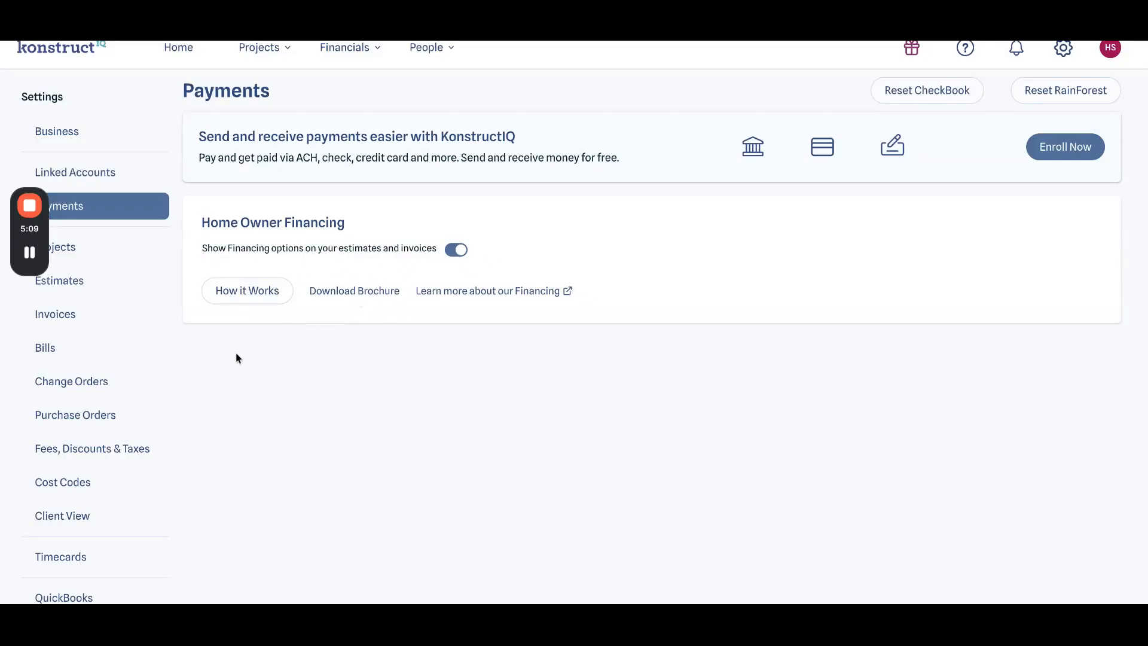
# Add a blank cost type in the project settings and delete it together with the Sub cost type
pyautogui.click(151, 258)
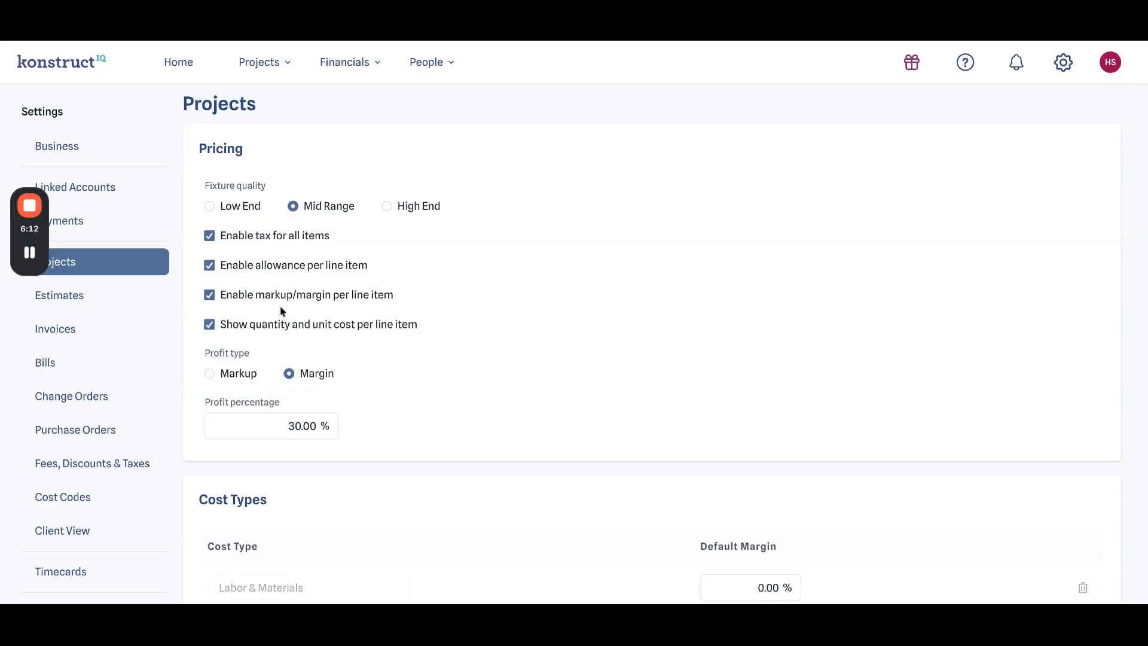
pyautogui.scroll(-2, 354, 336)
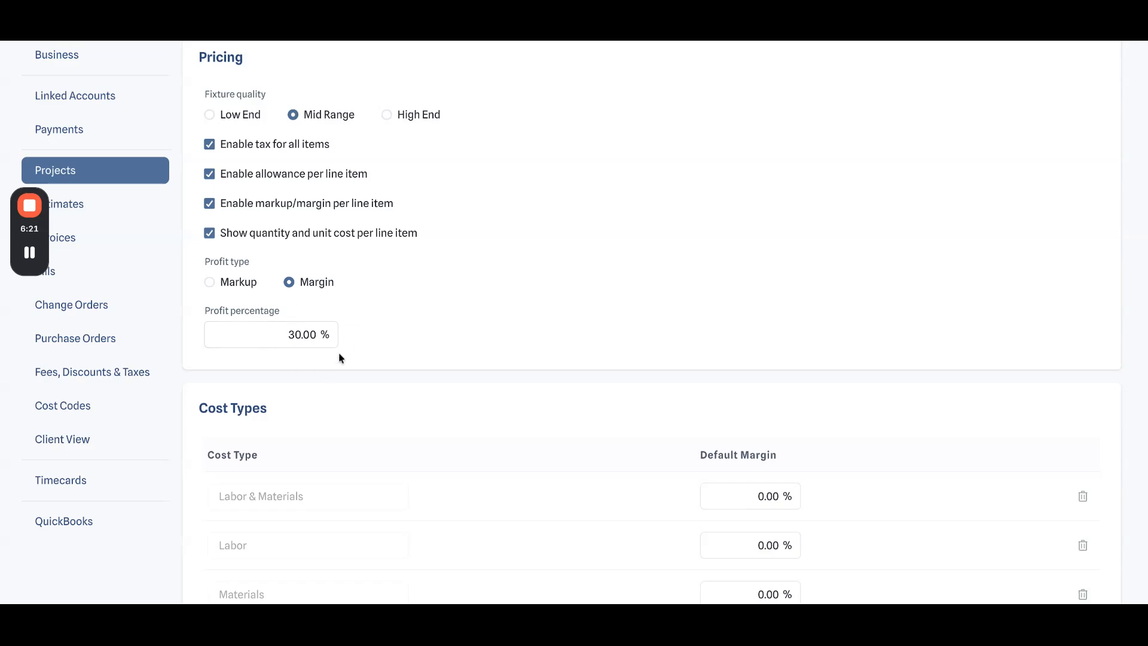
pyautogui.scroll(-2, 308, 337)
pyautogui.scroll(-2, 308, 337)
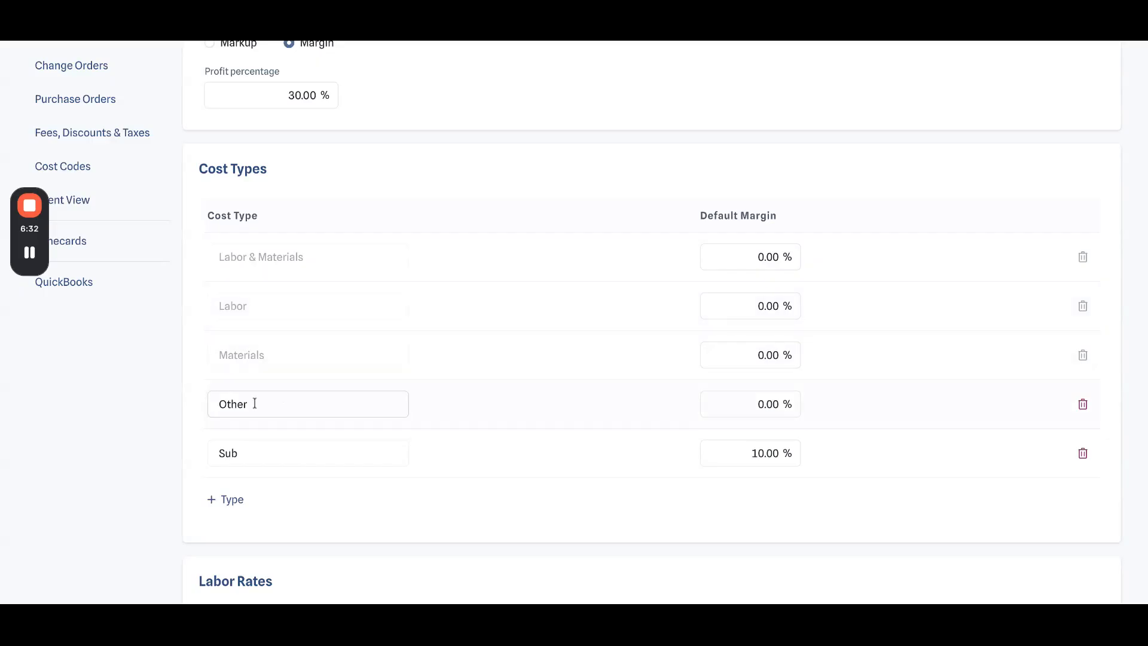
pyautogui.click(232, 498)
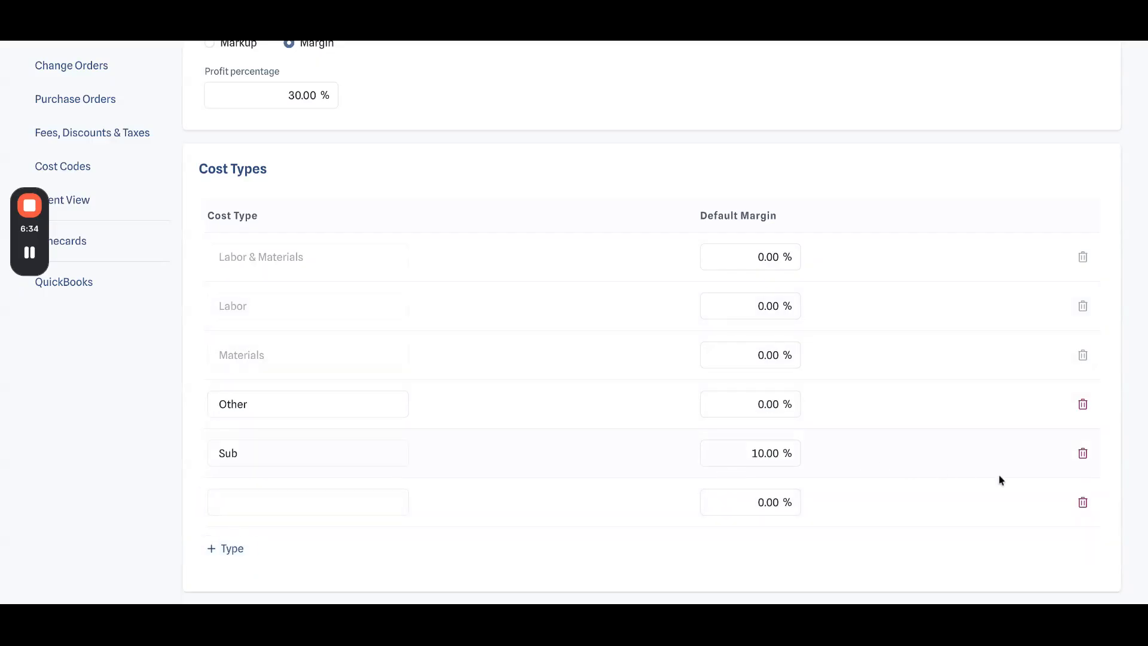
pyautogui.click(1085, 501)
pyautogui.click(1078, 457)
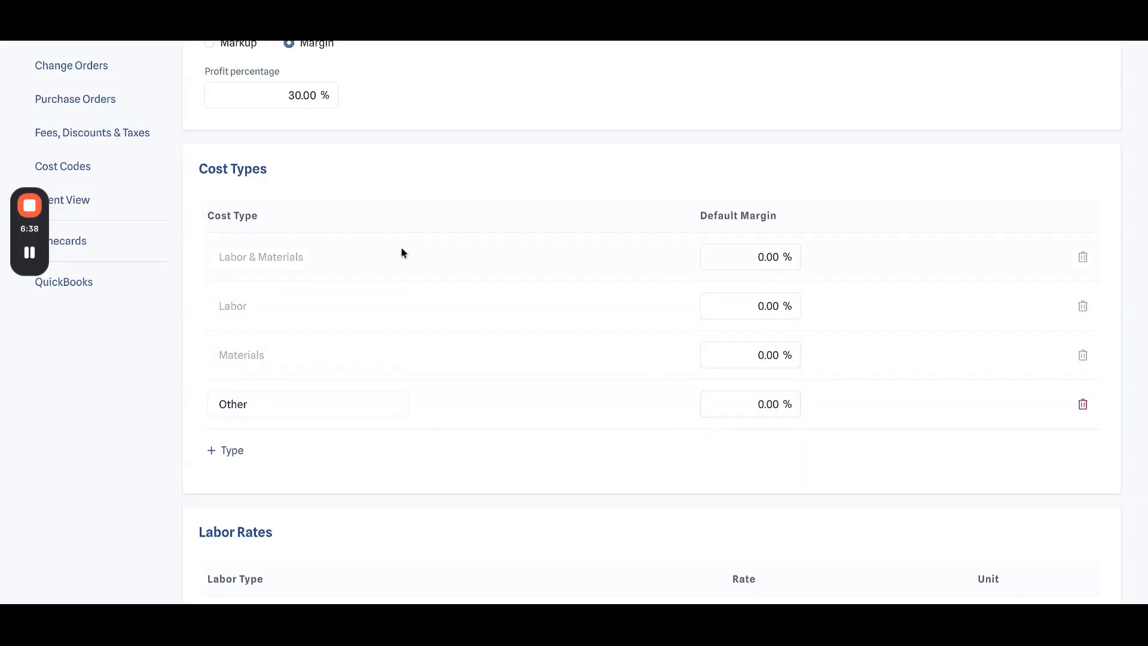
# Review the labor rates in the project settings and open the unit choice for the Electrical rate
pyautogui.scroll(-7, 251, 239)
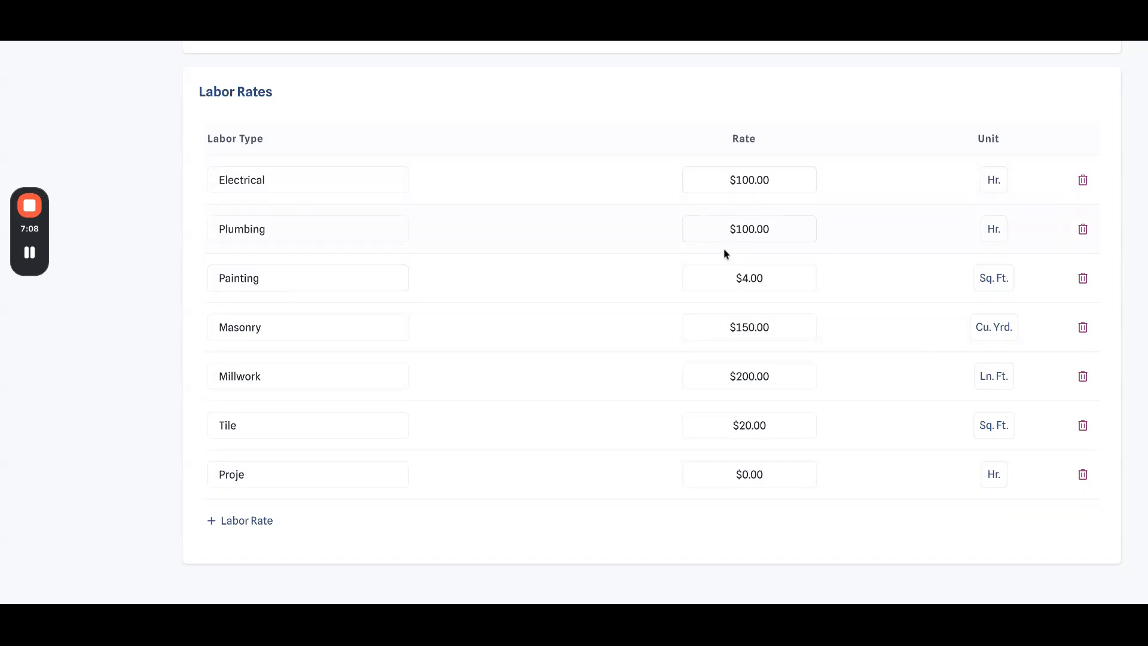
pyautogui.click(995, 181)
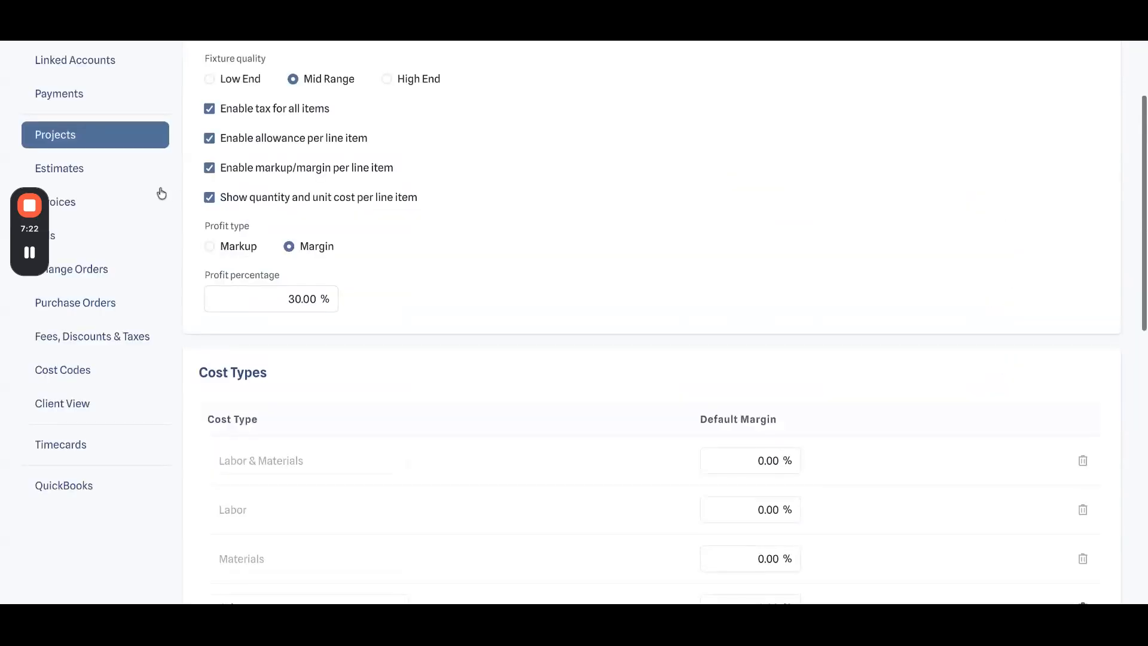
# Open the estimate settings and review the AI instructions, payment schedule, and terms and conditions
pyautogui.click(126, 175)
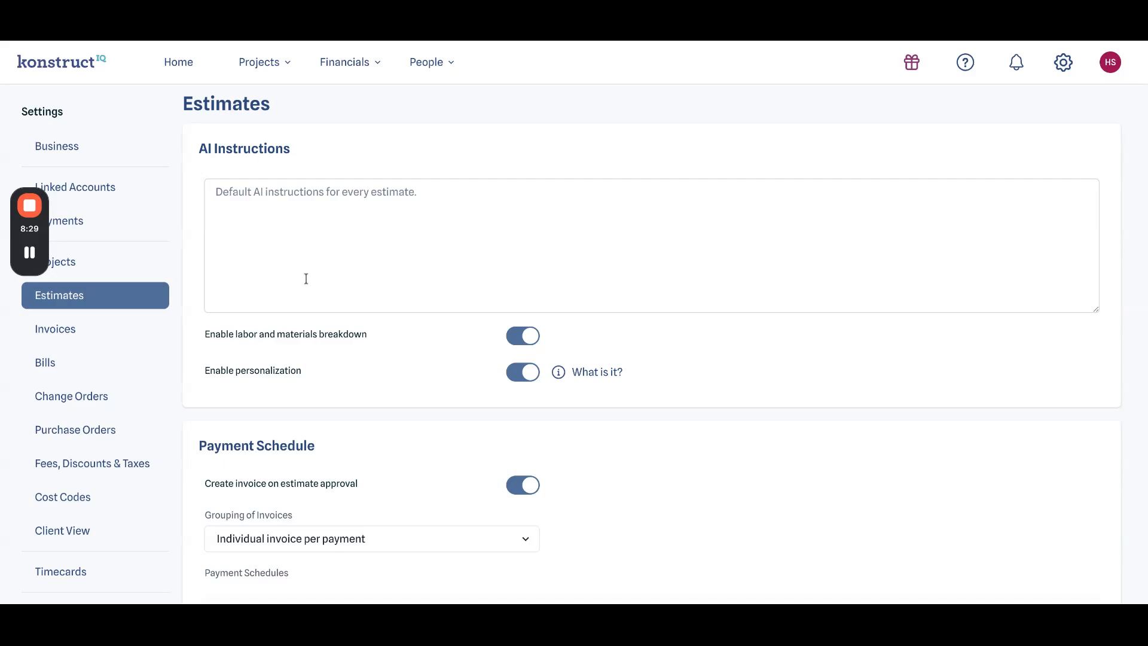
pyautogui.scroll(-2, 342, 295)
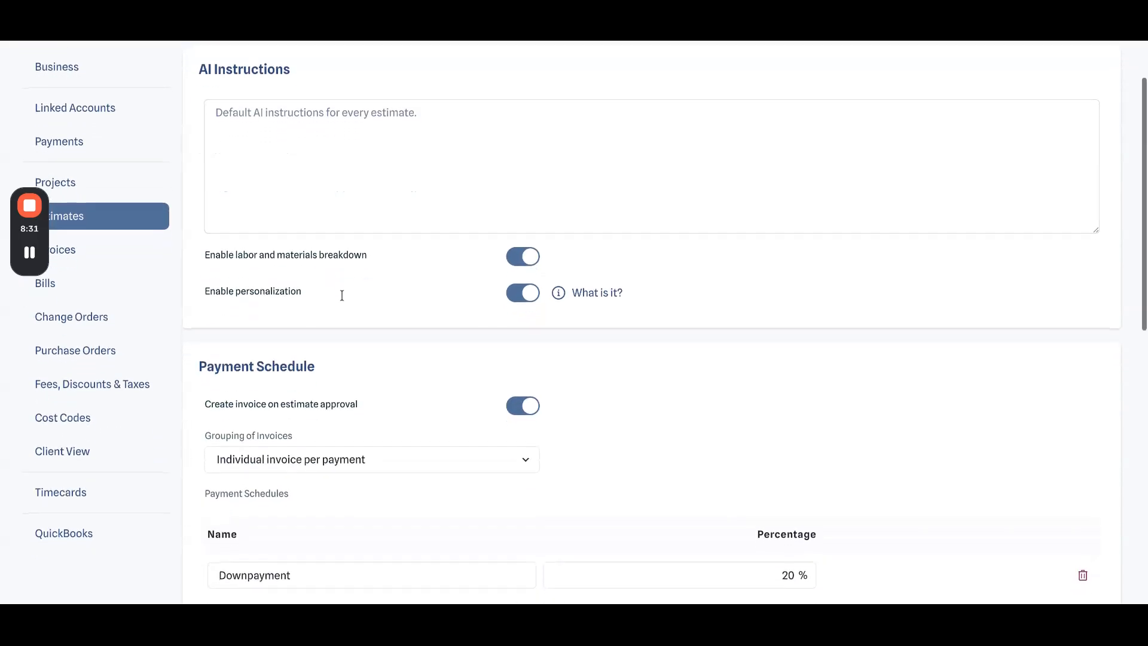
pyautogui.scroll(-1, 345, 295)
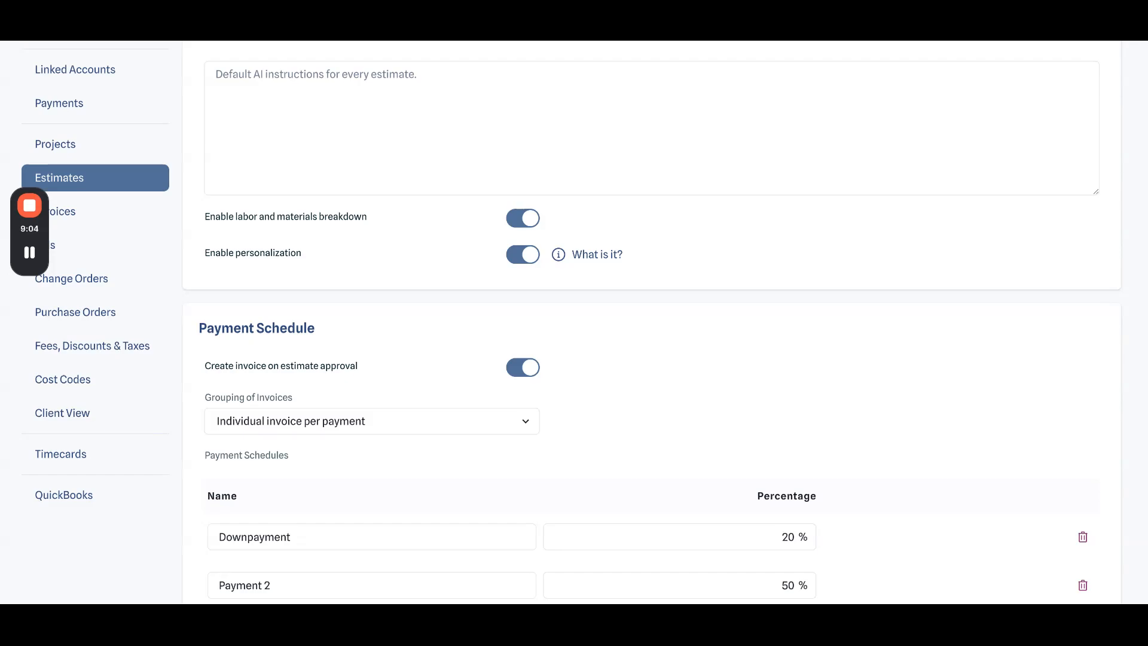
pyautogui.scroll(-3, 494, 288)
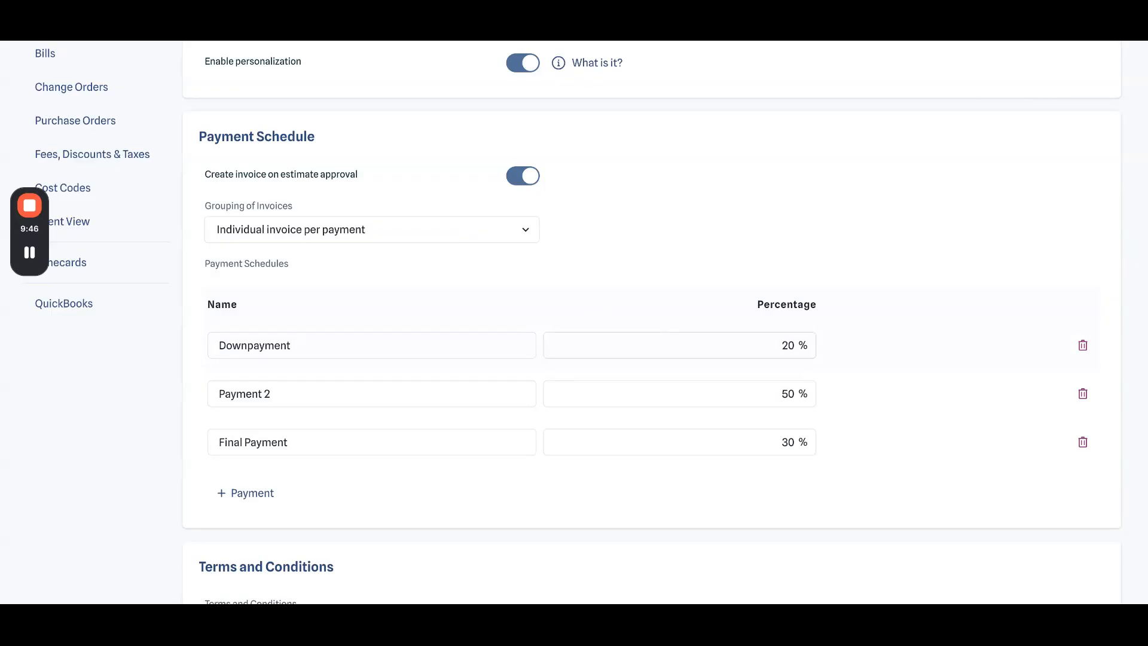
pyautogui.scroll(-6, 652, 323)
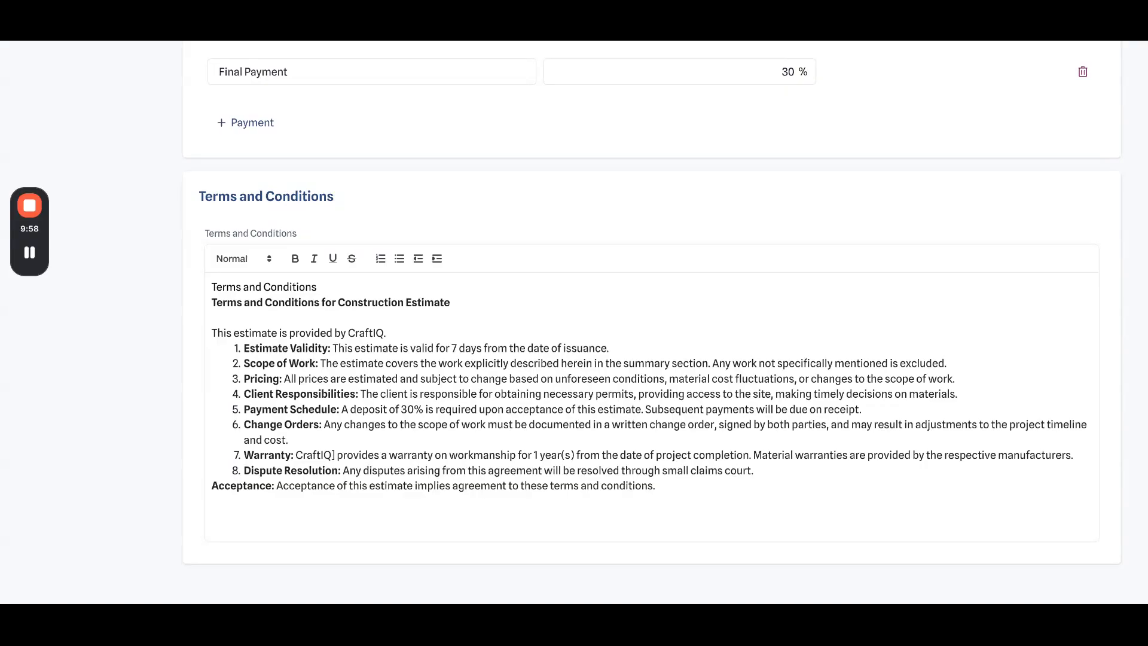
pyautogui.scroll(10, 95, 299)
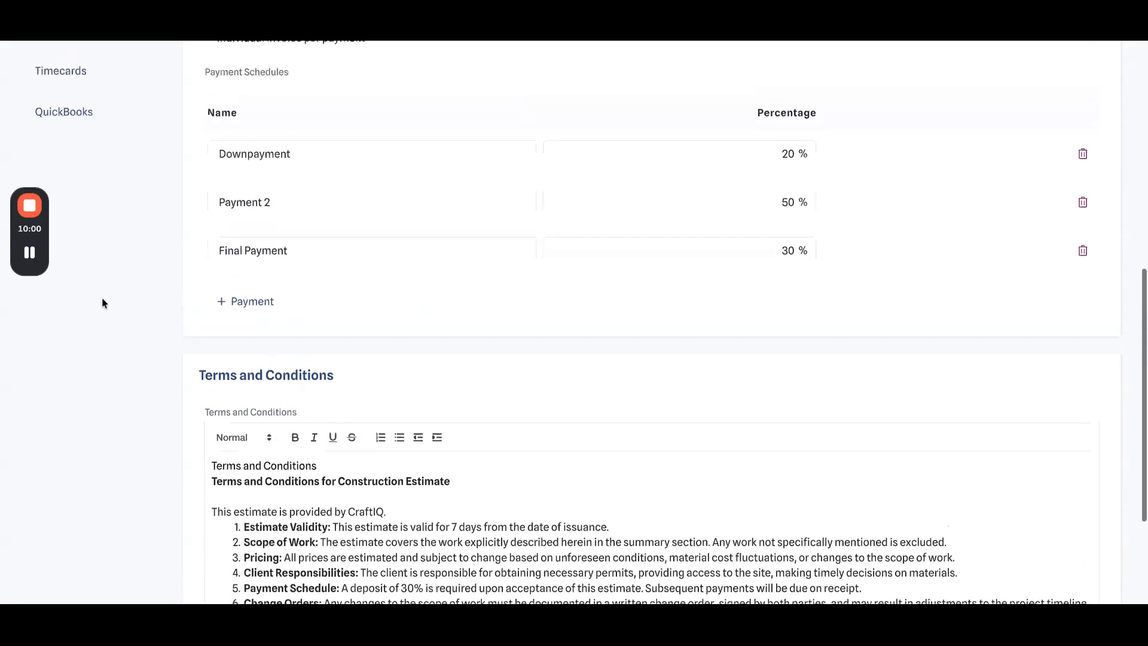
# Review the default prefix, terms and reimbursement options in the invoice settings, and open the bill settings
pyautogui.click(102, 315)
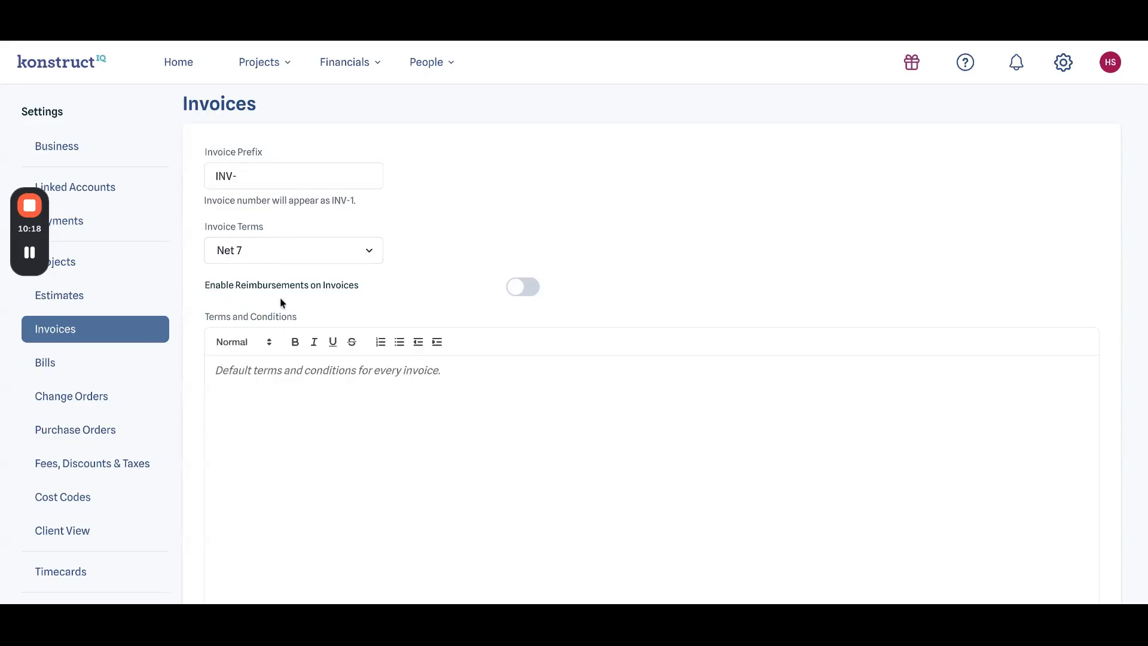
pyautogui.scroll(-2, 336, 287)
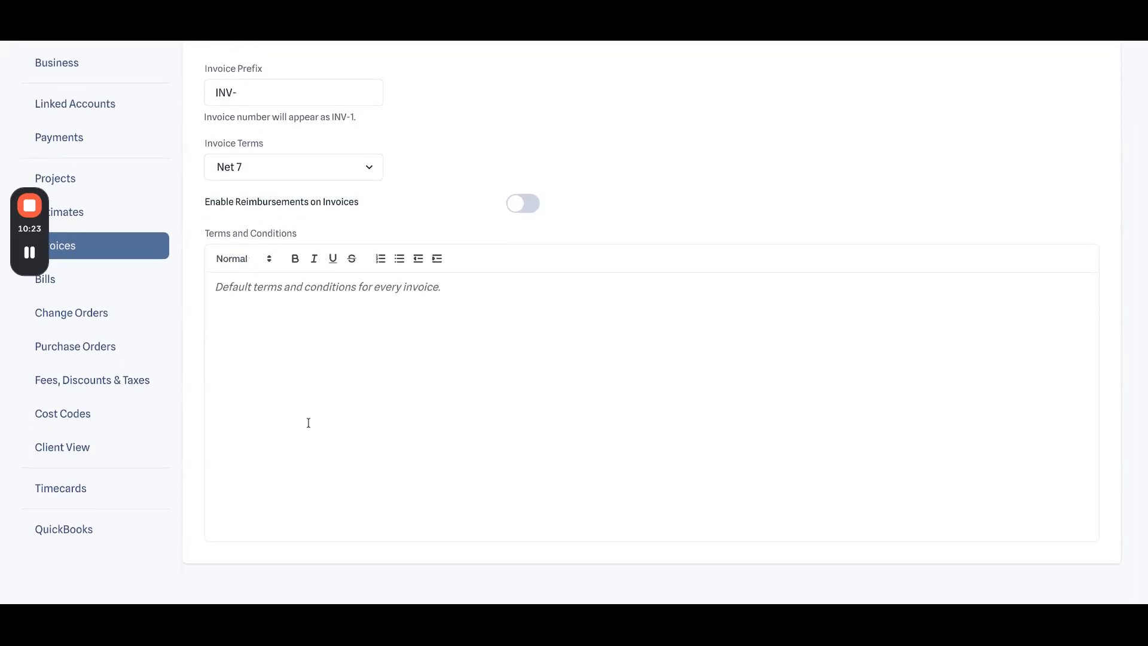
pyautogui.click(105, 293)
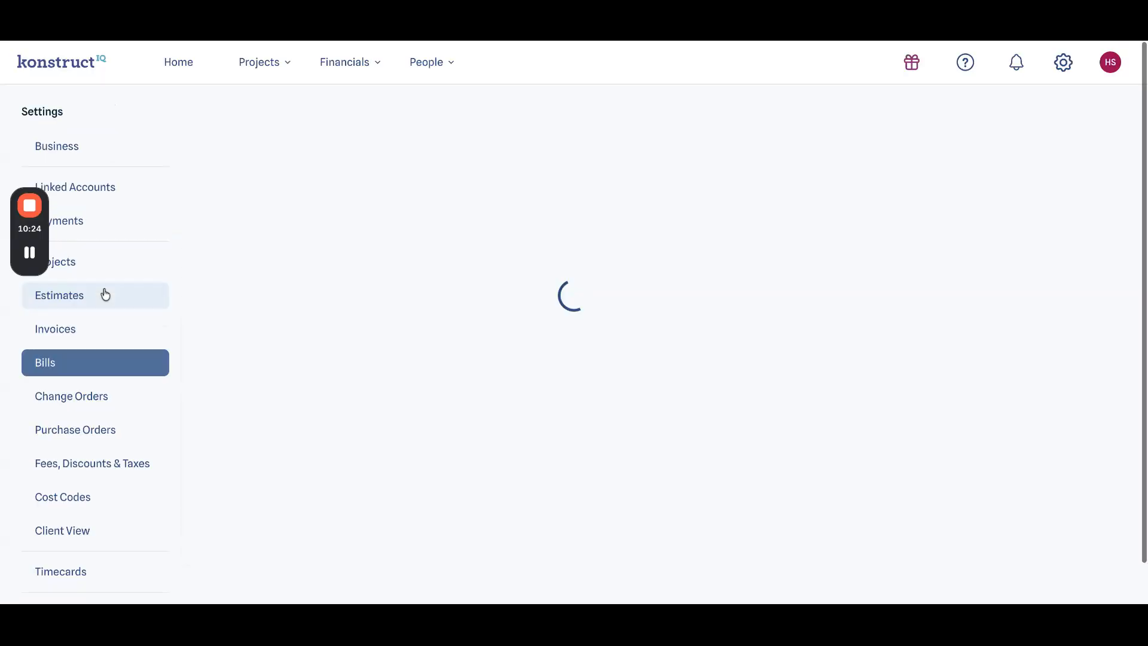
pyautogui.scroll(-1, 113, 364)
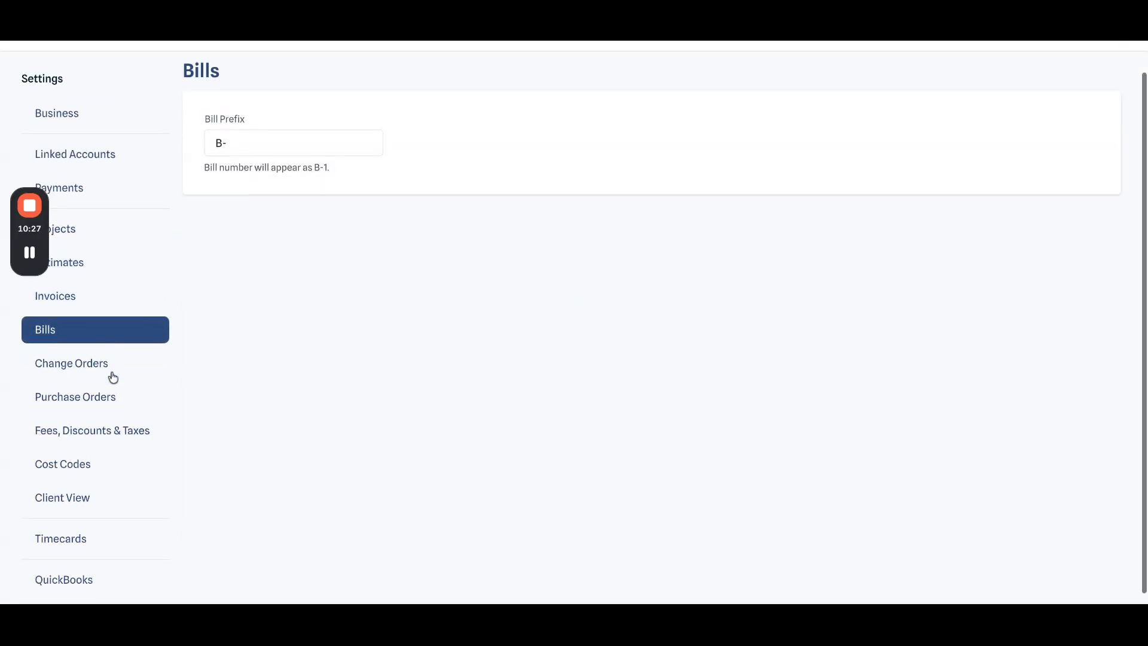
# Review the fees, discounts and taxes settings and inspect the blank form for a new fee without saving it
pyautogui.click(110, 427)
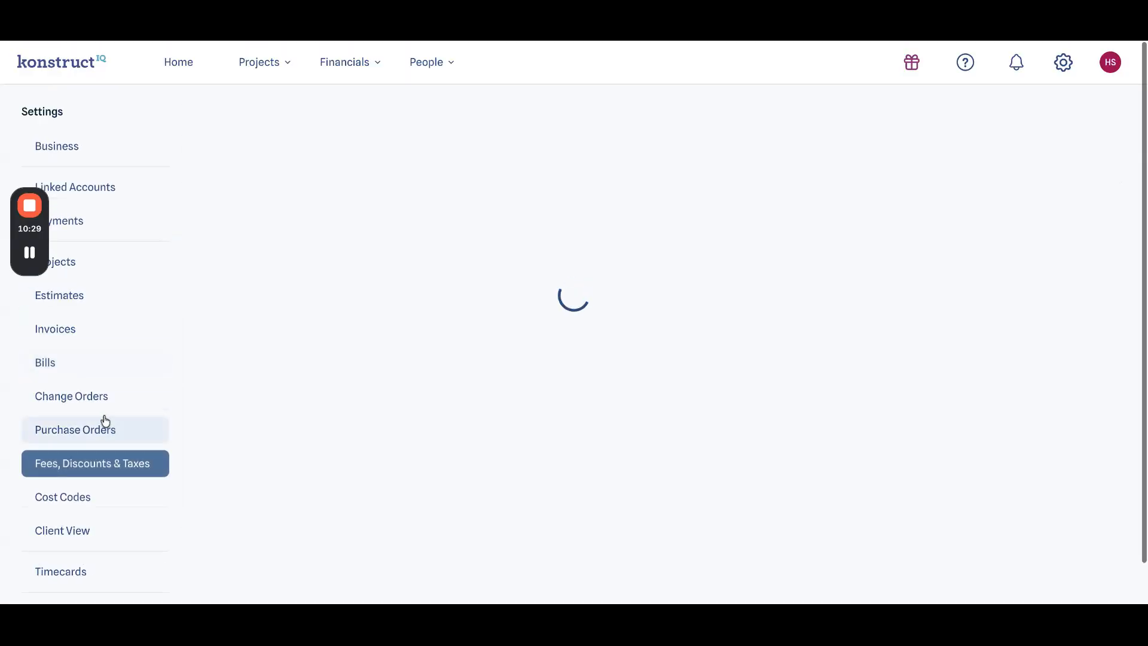
pyautogui.scroll(-2, 89, 418)
pyautogui.scroll(2, 87, 414)
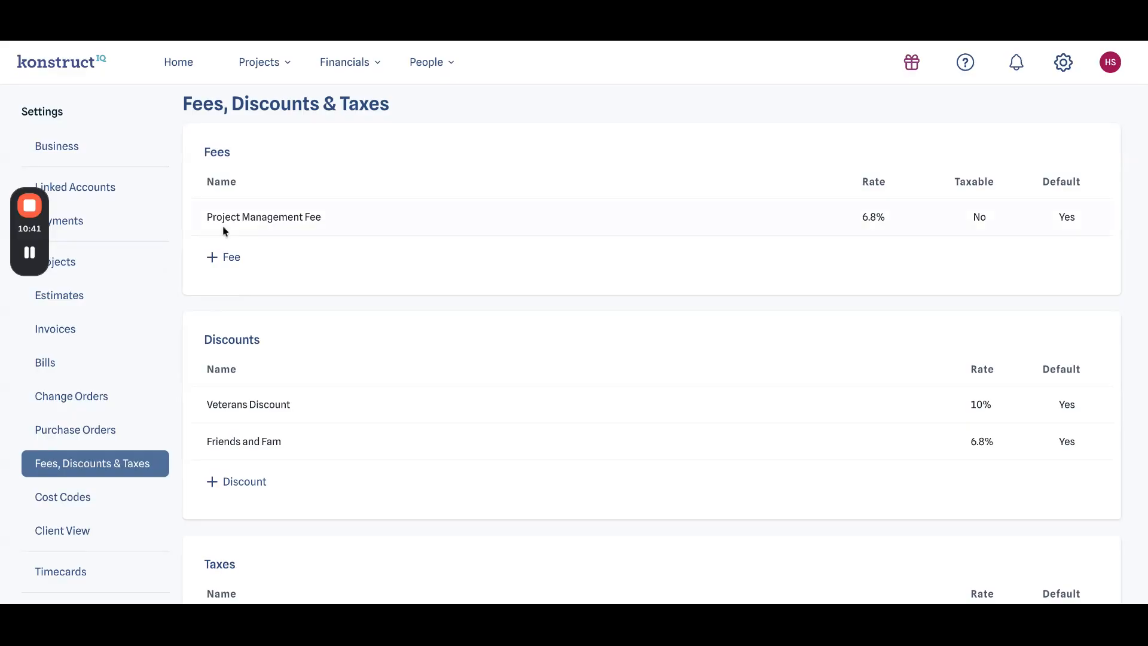
pyautogui.scroll(-2, 241, 244)
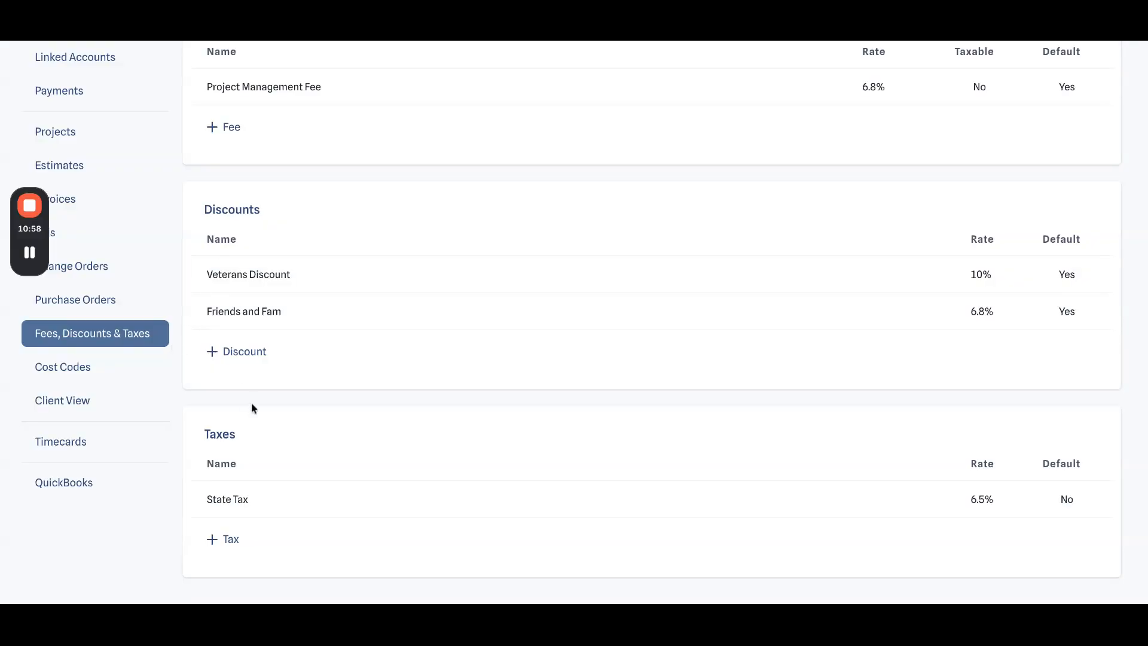
pyautogui.scroll(2, 251, 405)
pyautogui.scroll(1, 249, 403)
pyautogui.click(223, 242)
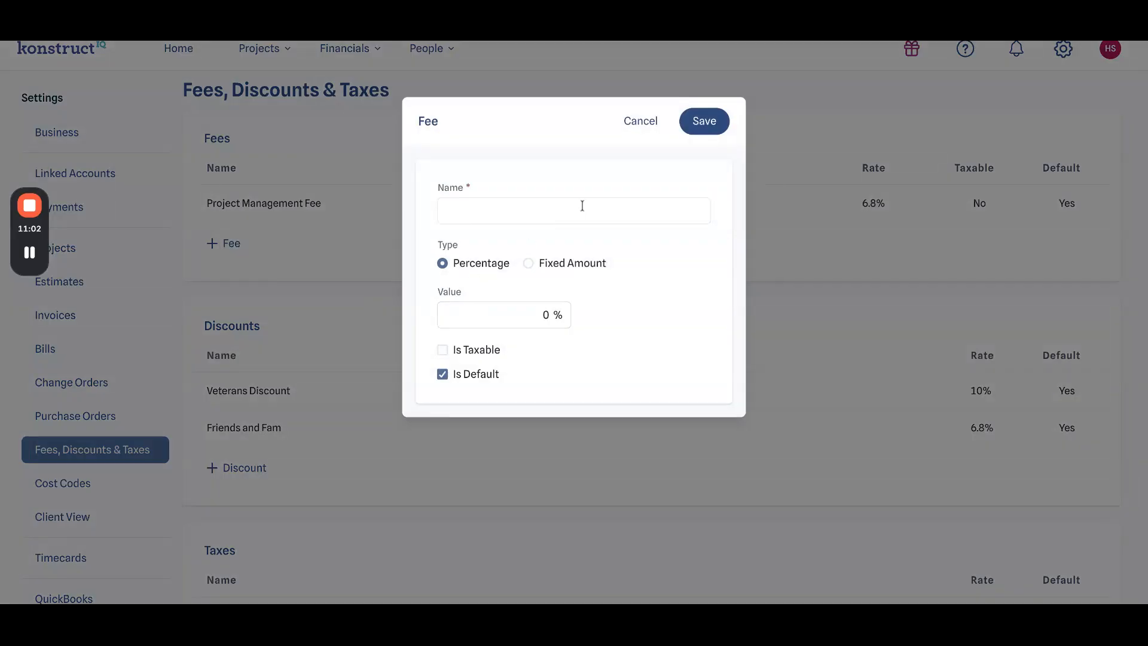
pyautogui.click(640, 121)
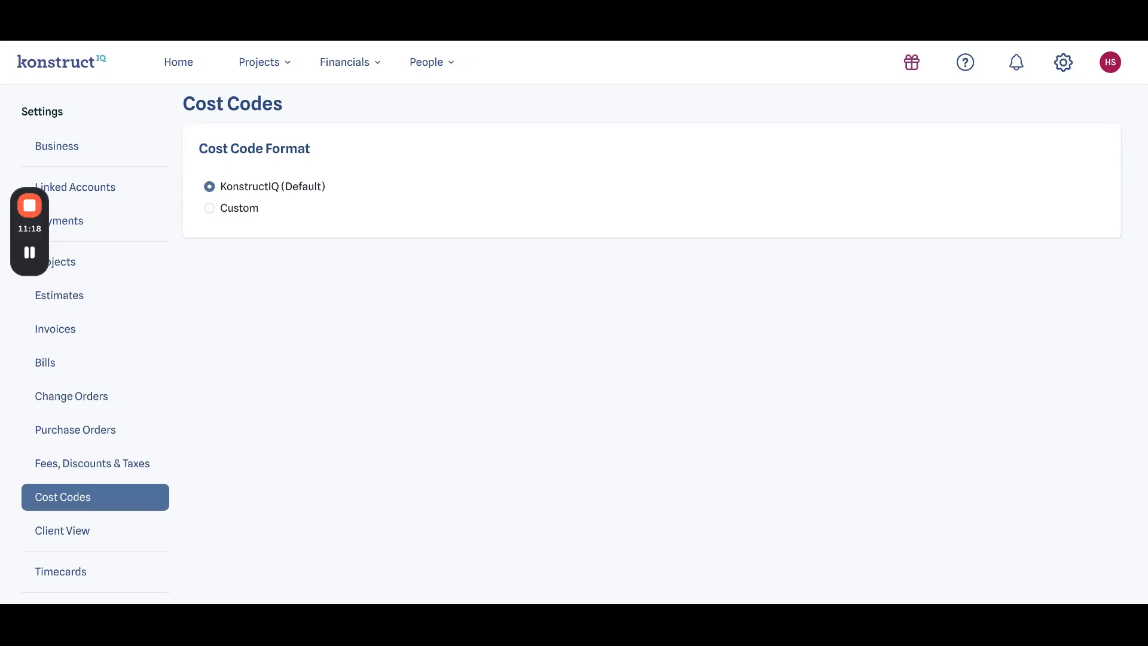
# Switch the cost code format to Custom and review the CSV upload option and the listed categories and items
pyautogui.click(209, 214)
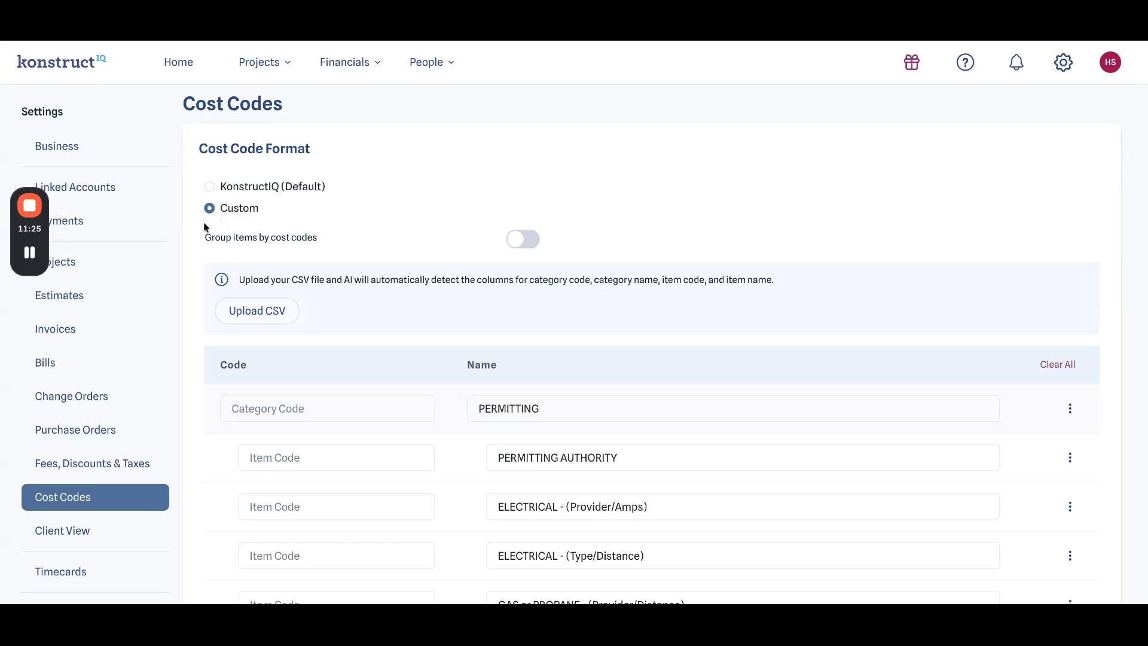
pyautogui.scroll(-1, 212, 247)
pyautogui.scroll(-3, 213, 249)
pyautogui.scroll(2, 214, 252)
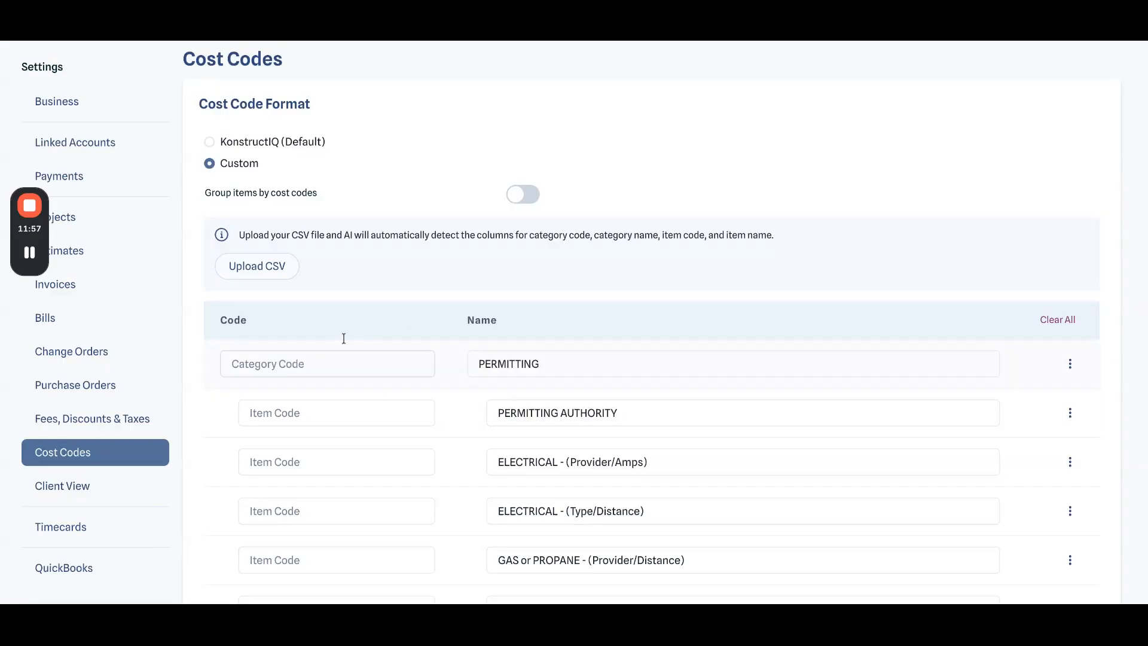
pyautogui.scroll(-1, 314, 341)
pyautogui.scroll(-4, 310, 341)
pyautogui.scroll(3, 350, 259)
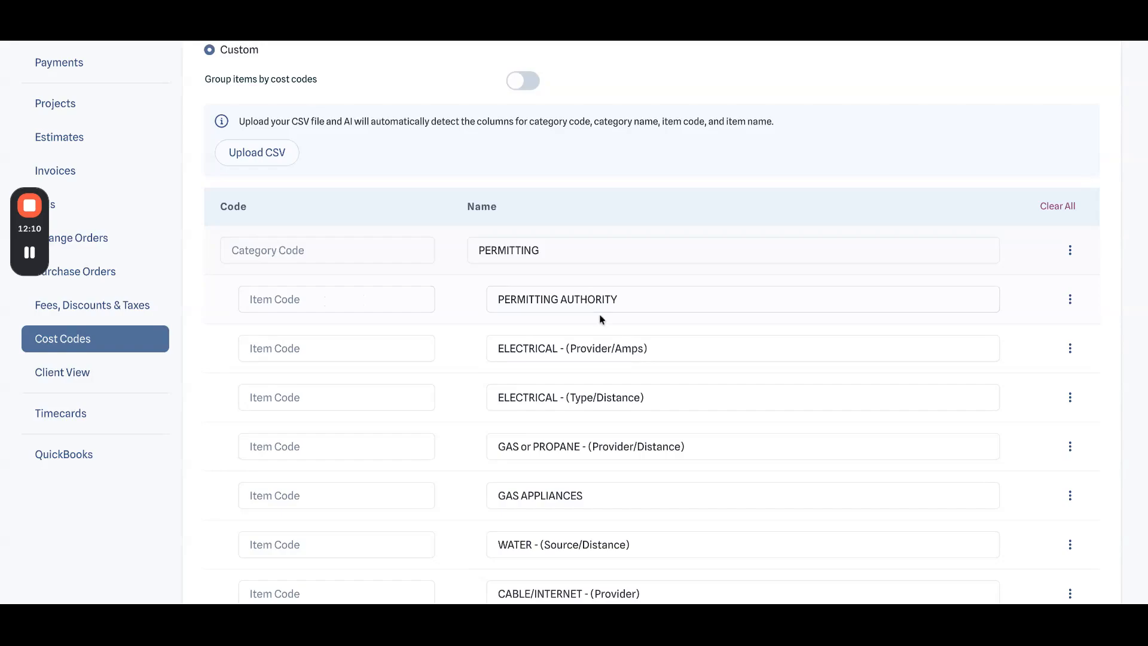
pyautogui.scroll(-2, 600, 314)
pyautogui.scroll(5, 599, 314)
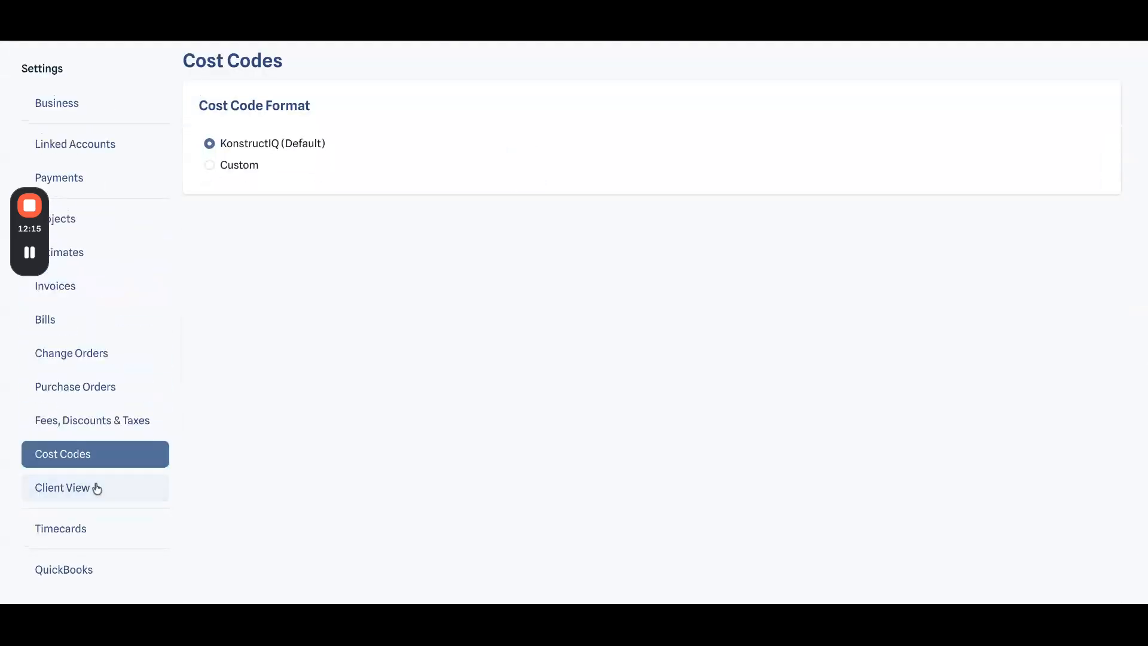
# Open the client view settings and review the estimate display and pricing options
pyautogui.click(95, 487)
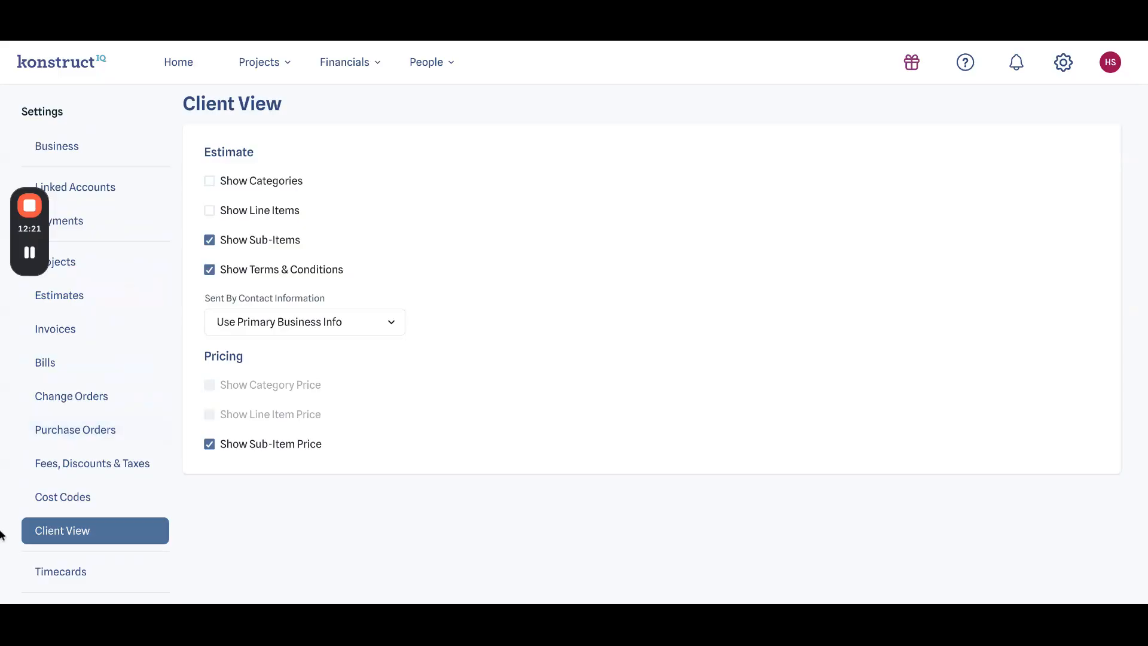
pyautogui.scroll(-1, 57, 530)
# Review the requirements and break rules in the timecard settings, and open the QuickBooks connection settings
pyautogui.click(60, 534)
pyautogui.scroll(-2, 38, 461)
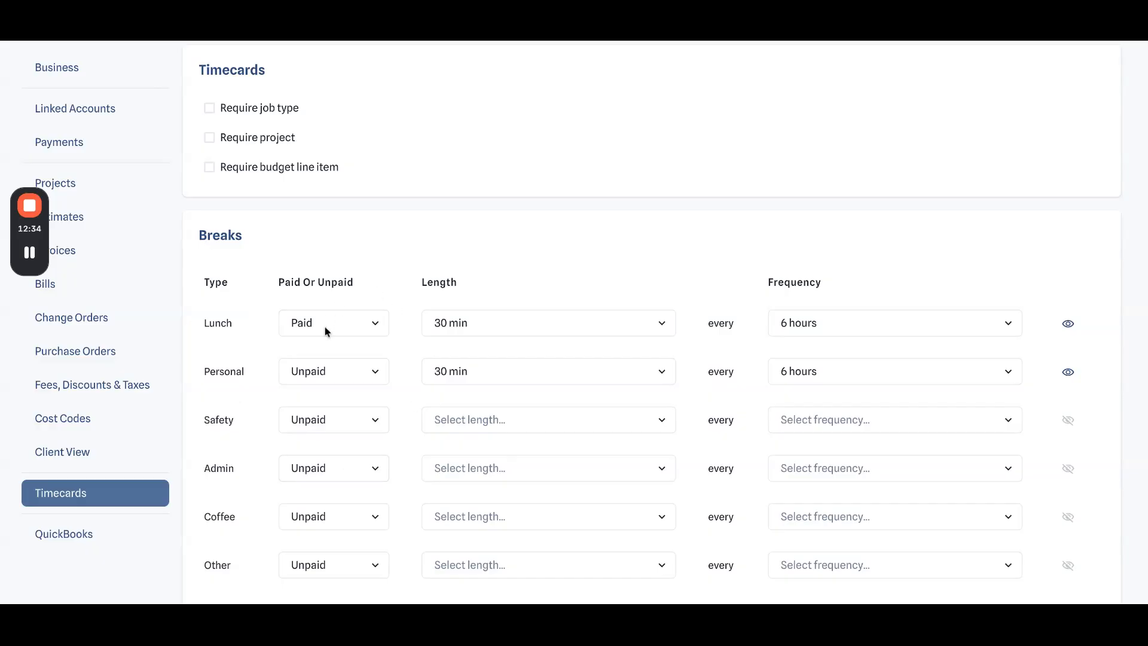
pyautogui.scroll(-3, 326, 329)
pyautogui.click(64, 338)
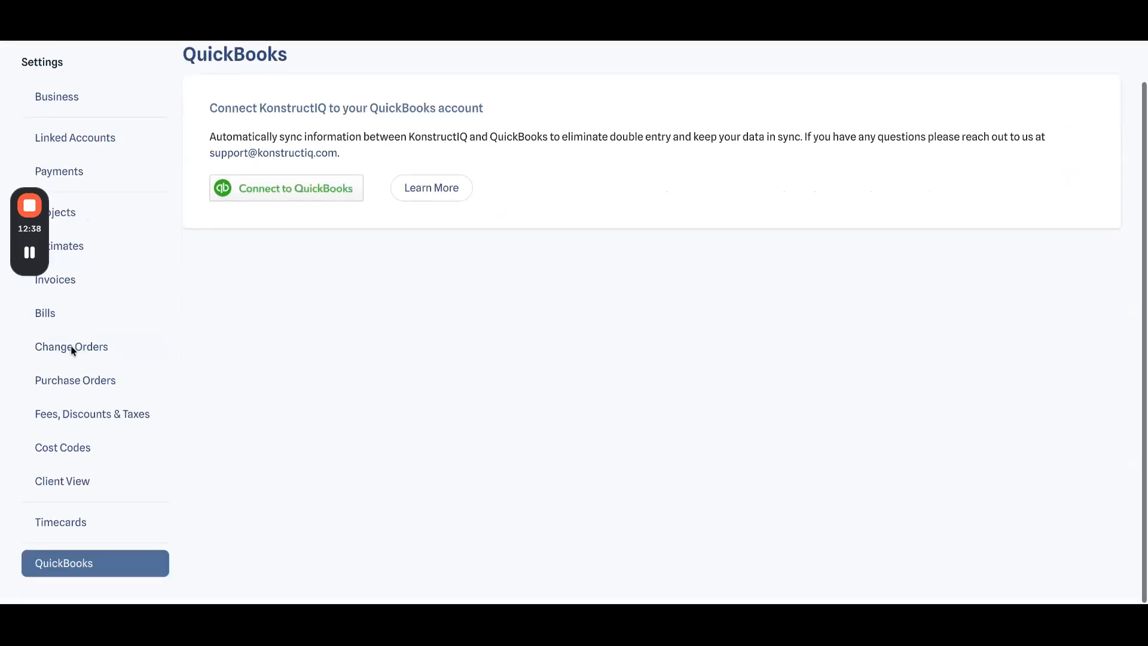